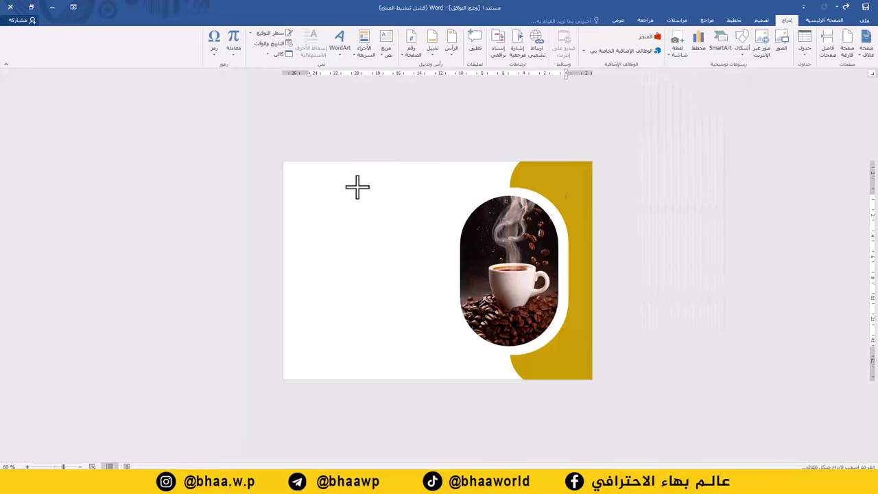
Step: Draw a rounded square about 4.77 by 4.6 cm near the page's upper-left corner and give it a black fill without outline
{"action": "left_click_drag", "start_coordinate": [306, 192], "coordinate": [360, 241]}
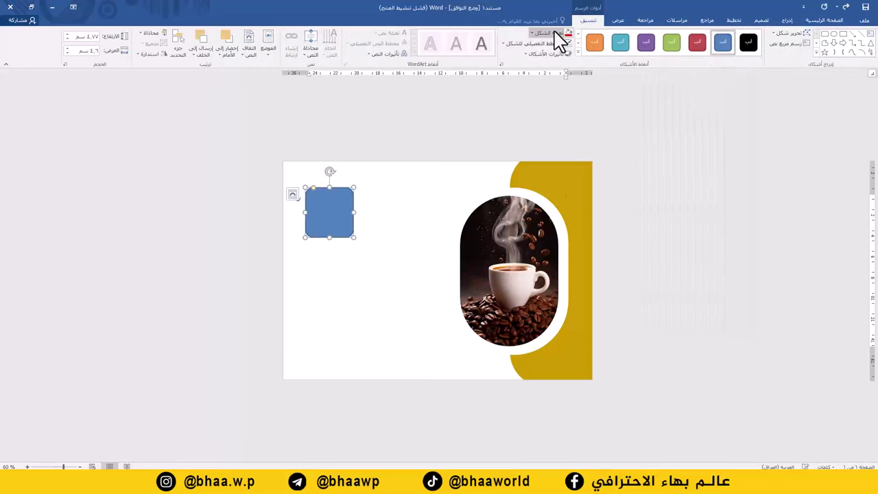
{"action": "left_click", "coordinate": [555, 33]}
{"action": "left_click", "coordinate": [561, 67]}
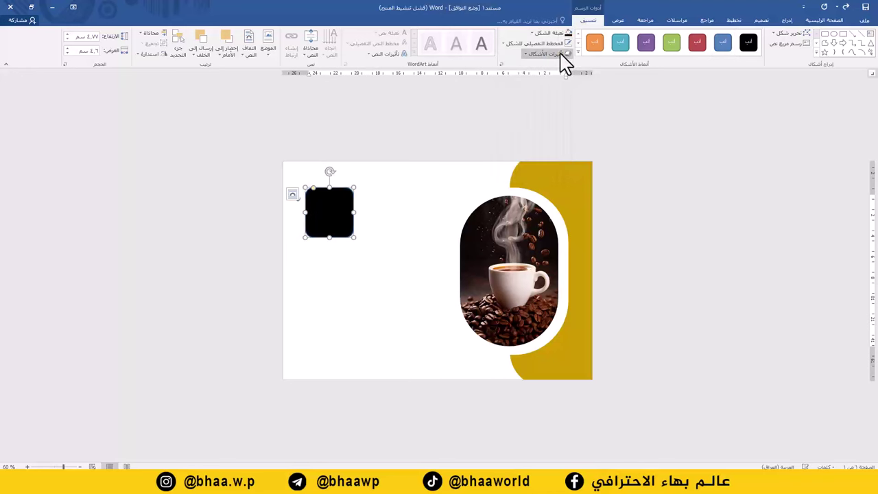
{"action": "left_click", "coordinate": [542, 43]}
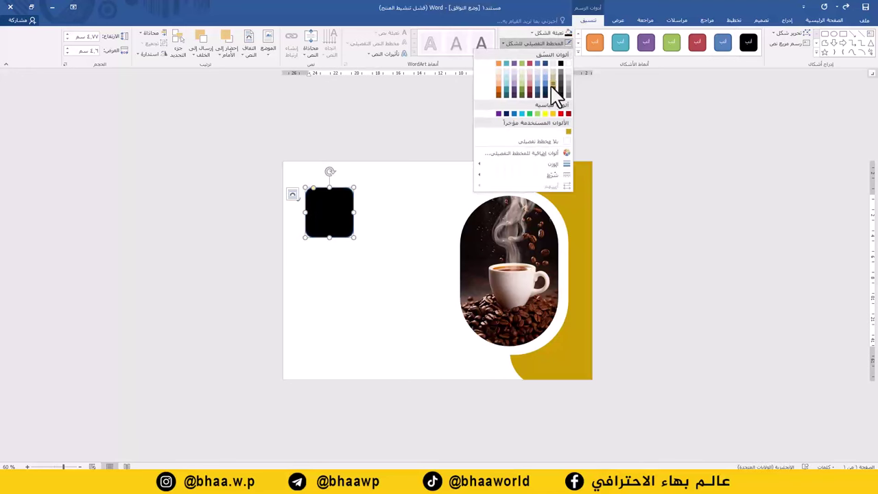
{"action": "left_click", "coordinate": [548, 143]}
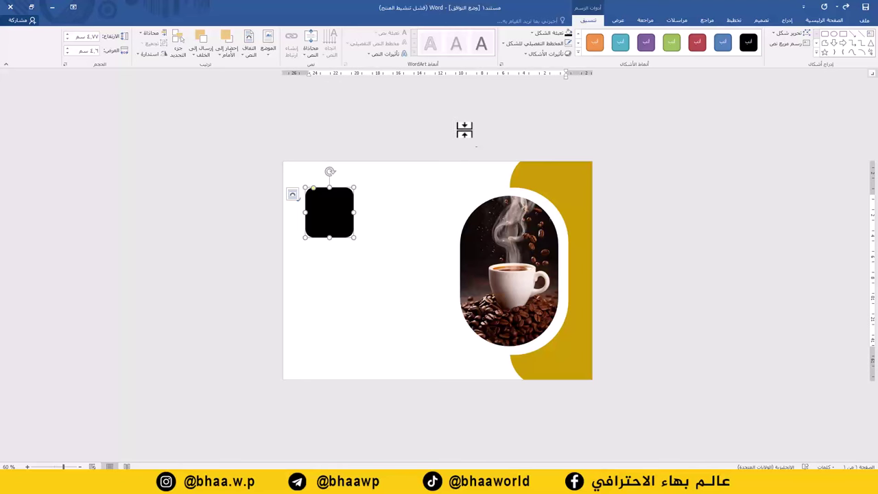
Step: Draw a text box about 3.81 cm high and 4.29 cm wide beside the black square and enter 10 in it
{"action": "left_click", "coordinate": [788, 21]}
{"action": "left_click", "coordinate": [386, 53]}
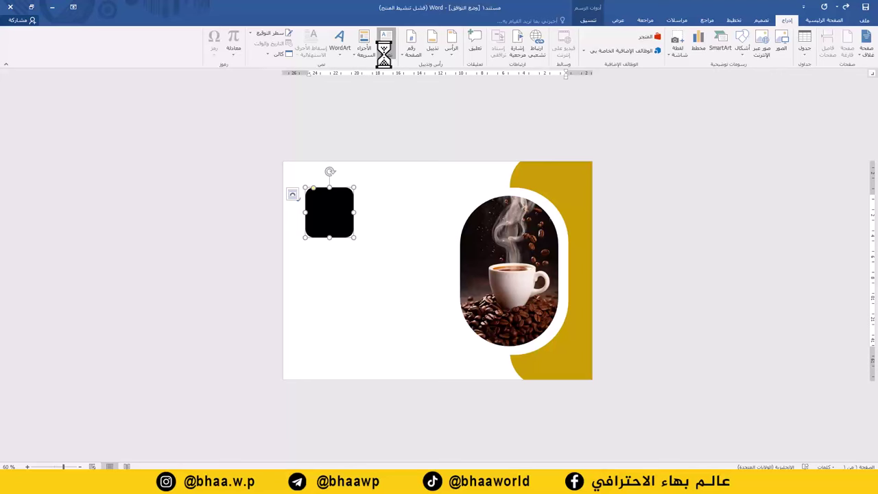
{"action": "left_click", "coordinate": [365, 360]}
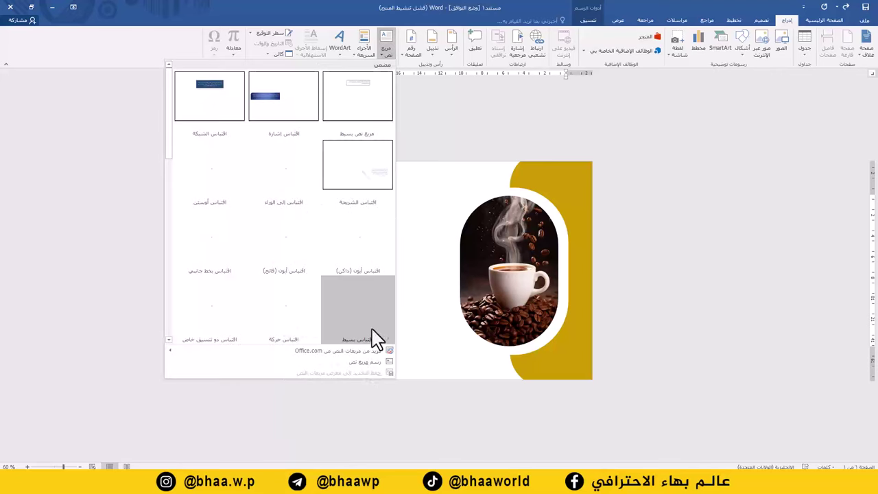
{"action": "left_click_drag", "start_coordinate": [416, 238], "coordinate": [373, 277]}
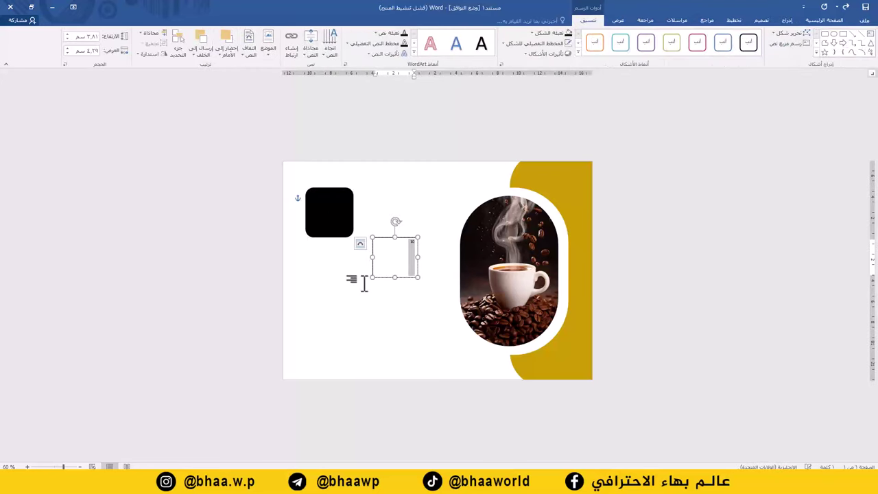
Step: Enlarge the number 10 to size 80 and set its font to Arial Black
{"action": "left_click", "coordinate": [823, 20]}
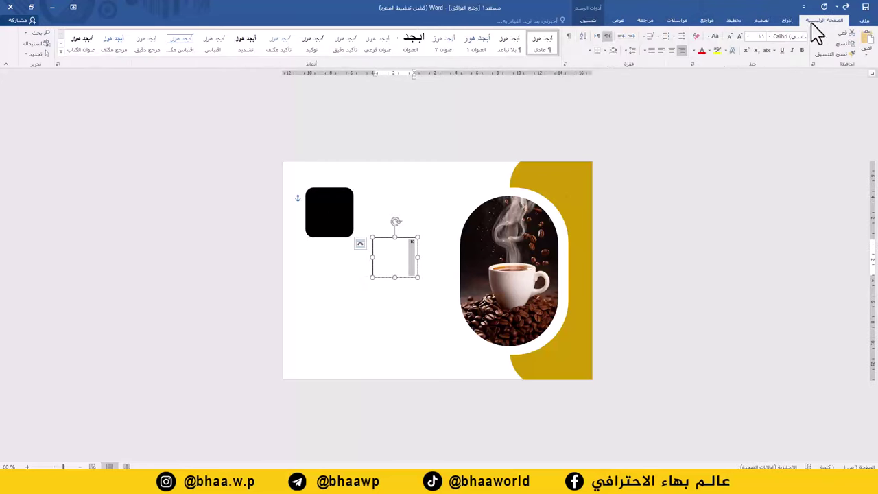
{"action": "left_click", "coordinate": [740, 37]}
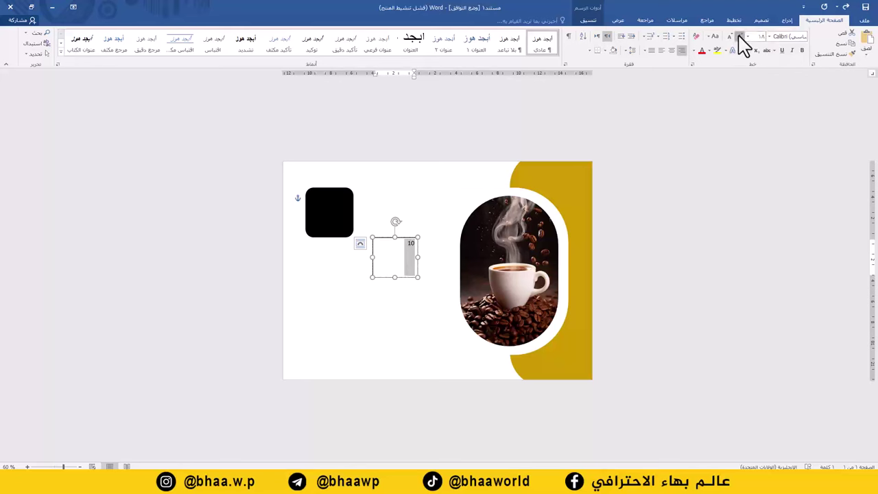
{"action": "left_click", "coordinate": [741, 37]}
{"action": "left_click", "coordinate": [740, 36]}
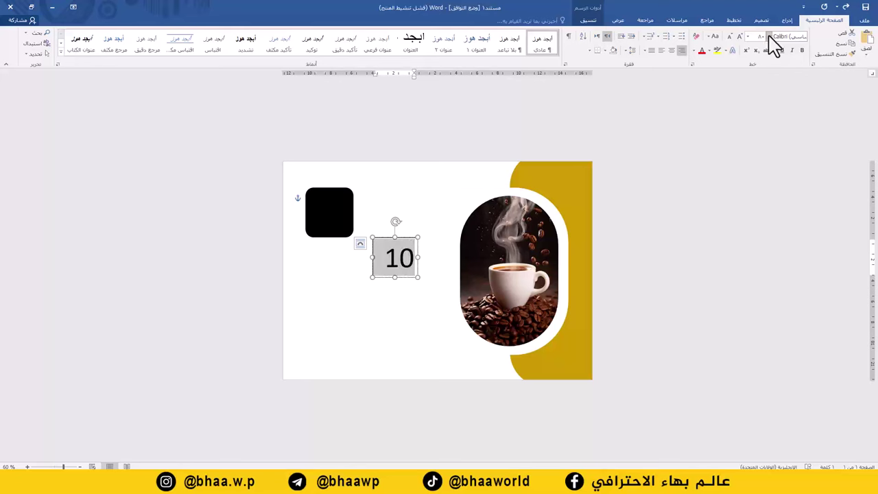
{"action": "left_click", "coordinate": [770, 38]}
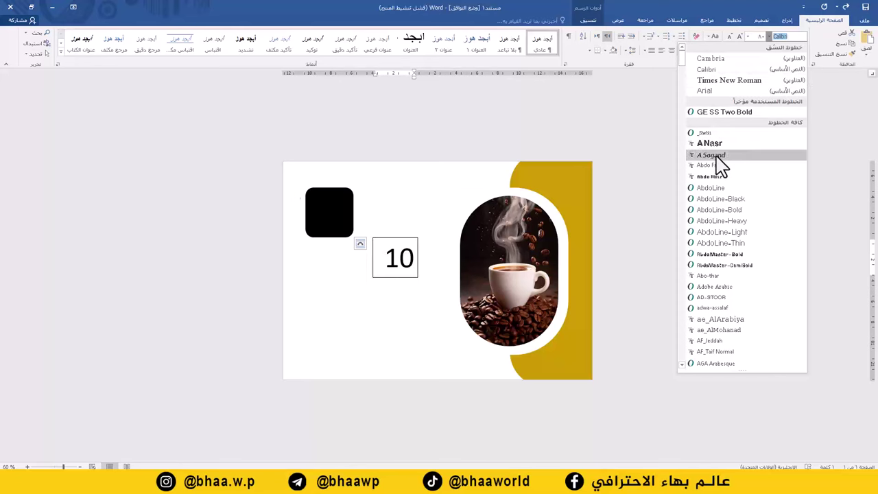
{"action": "scroll", "coordinate": [713, 343], "scroll_direction": "down", "scroll_amount": 5}
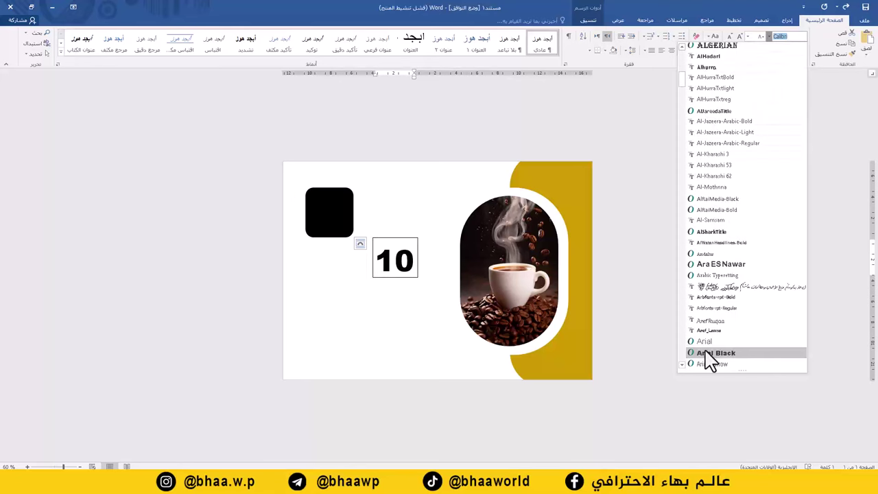
{"action": "left_click", "coordinate": [710, 357]}
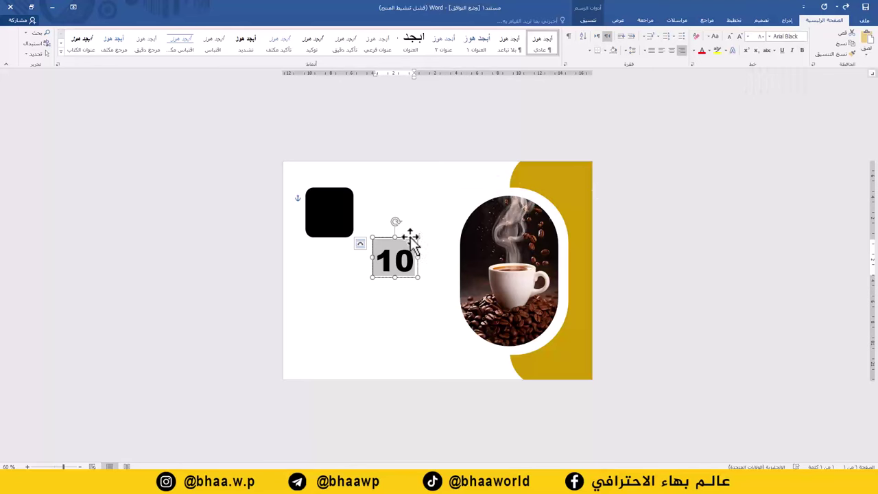
Step: Move the text box with 10 onto the black square and remove its fill and outline
{"action": "left_click_drag", "start_coordinate": [411, 242], "coordinate": [343, 192]}
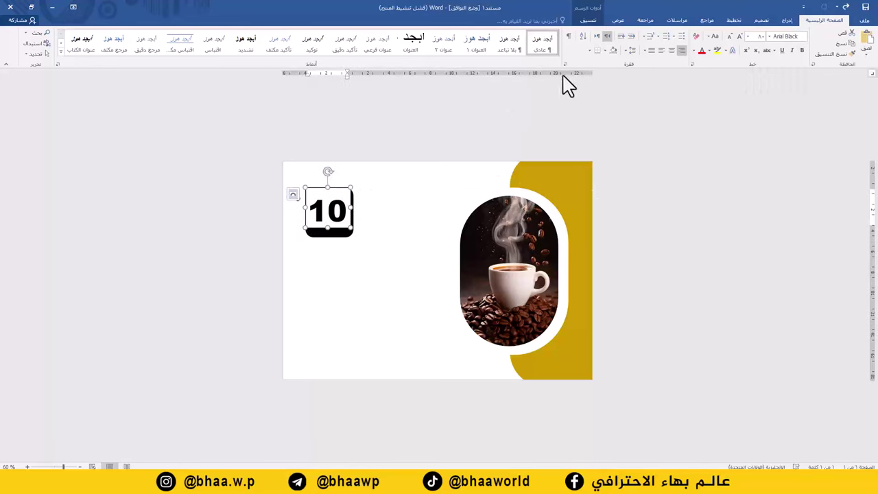
{"action": "left_click", "coordinate": [590, 22]}
{"action": "left_click", "coordinate": [553, 31]}
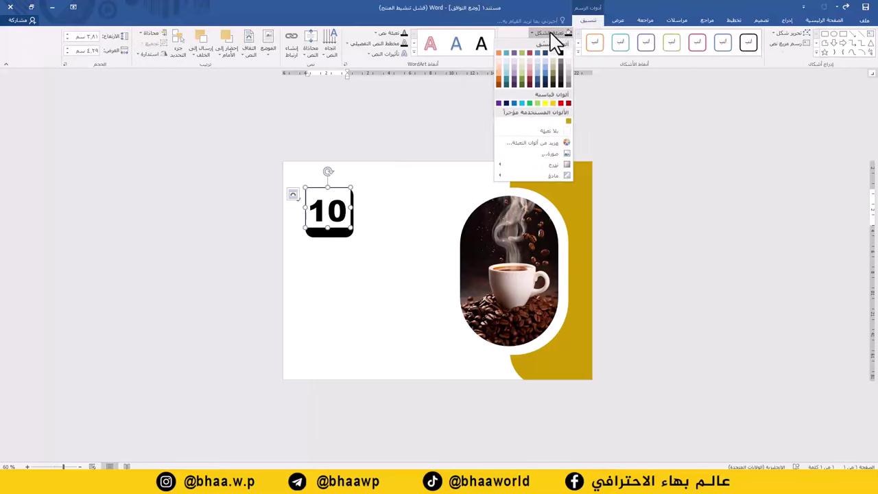
{"action": "left_click", "coordinate": [553, 136]}
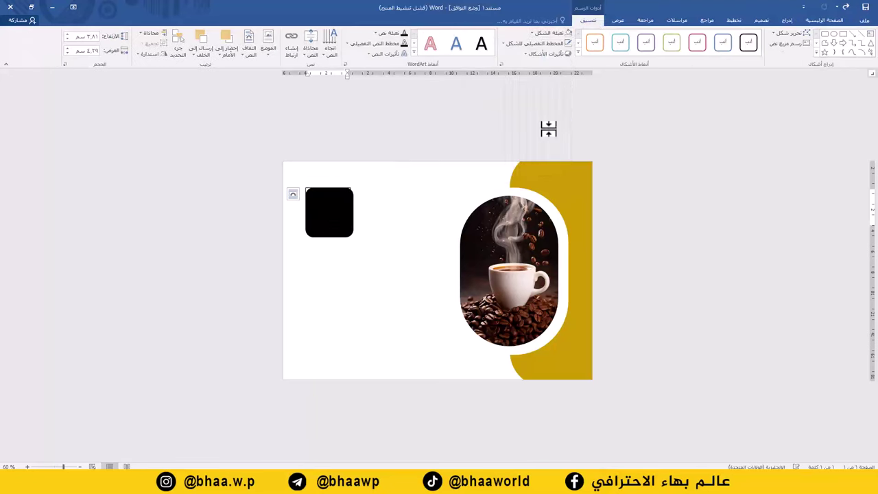
{"action": "left_click", "coordinate": [549, 44]}
{"action": "left_click", "coordinate": [535, 144]}
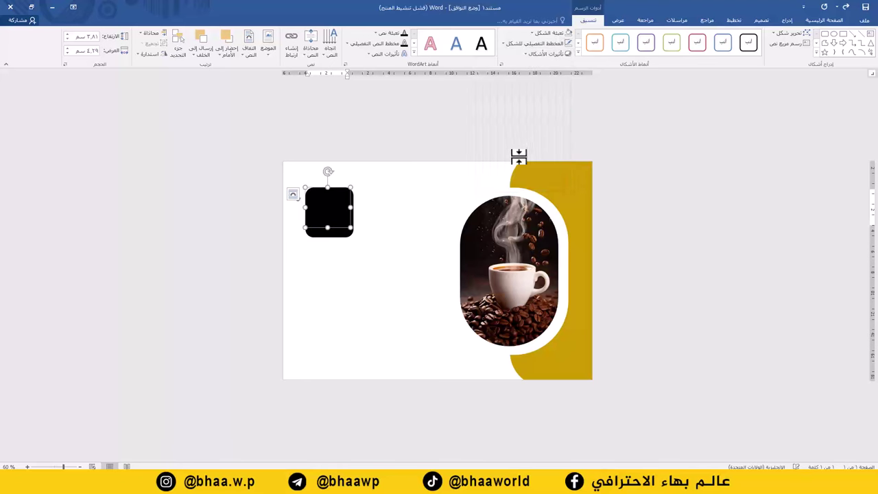
Step: Color the number 10 white and set its font size to 72
{"action": "left_click", "coordinate": [326, 203]}
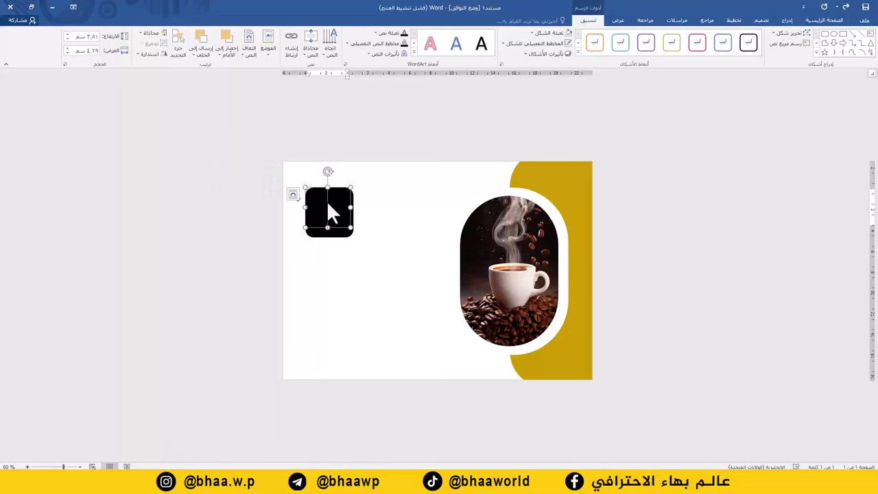
{"action": "left_click", "coordinate": [823, 21]}
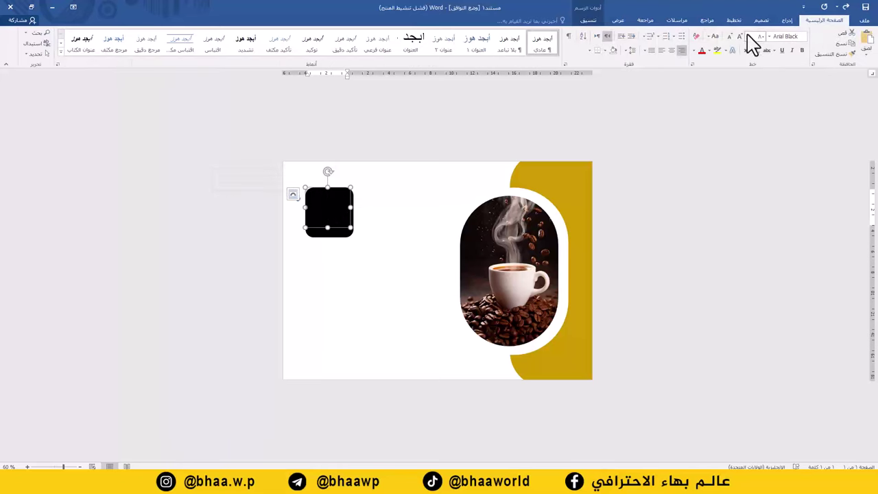
{"action": "left_click", "coordinate": [693, 52]}
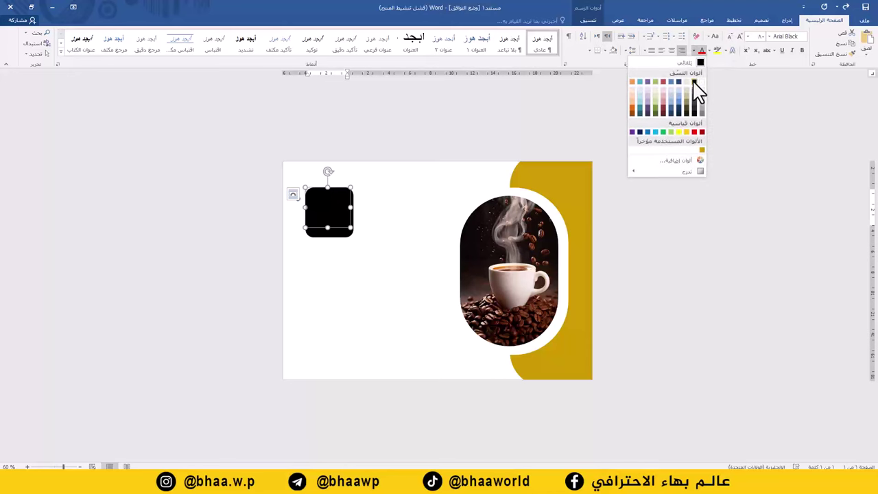
{"action": "left_click", "coordinate": [700, 83]}
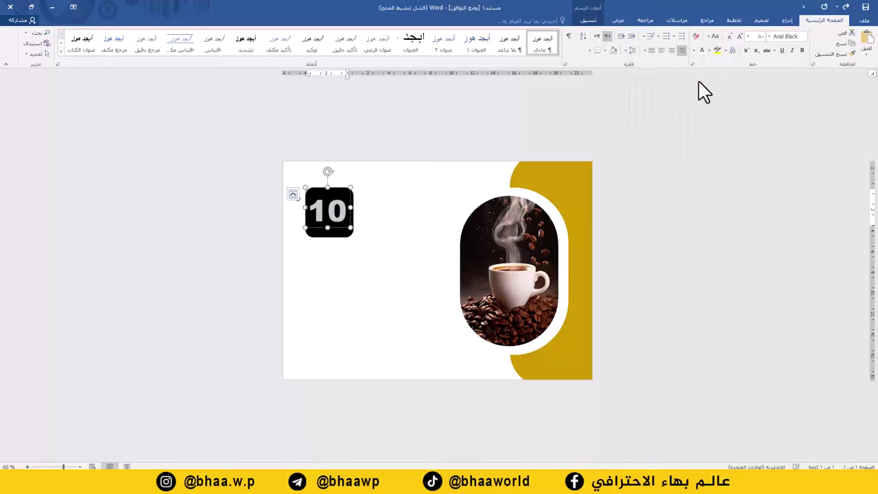
{"action": "left_click", "coordinate": [732, 38]}
{"action": "left_click", "coordinate": [731, 38]}
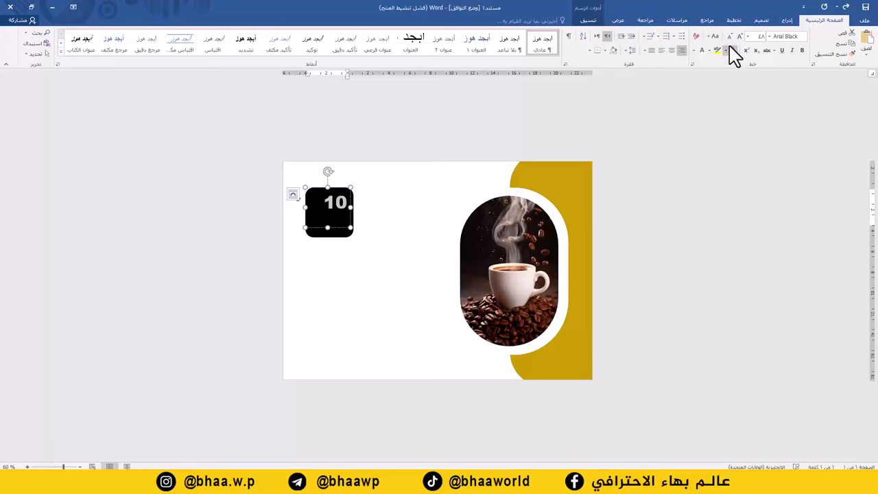
{"action": "left_click", "coordinate": [740, 36]}
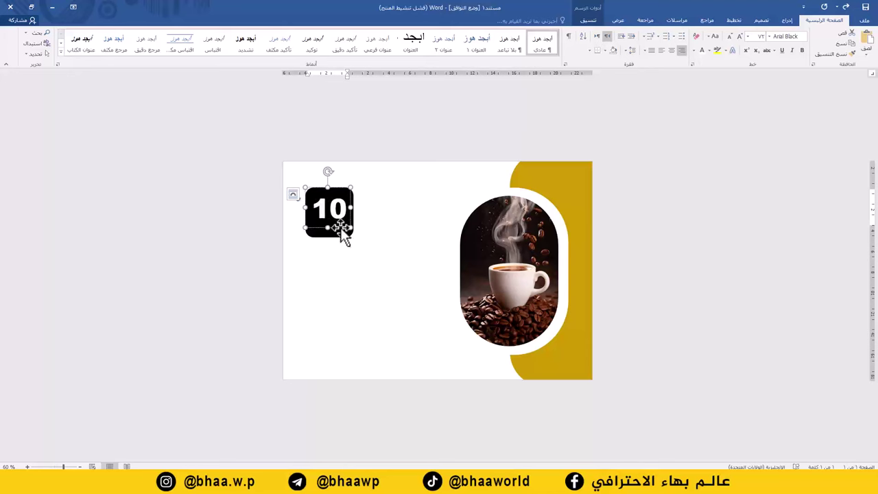
Step: Nudge the text box with 10 slightly upward within the black square
{"action": "key", "text": "Up"}
{"action": "key", "text": "Up"}
{"action": "key", "text": "Up"}
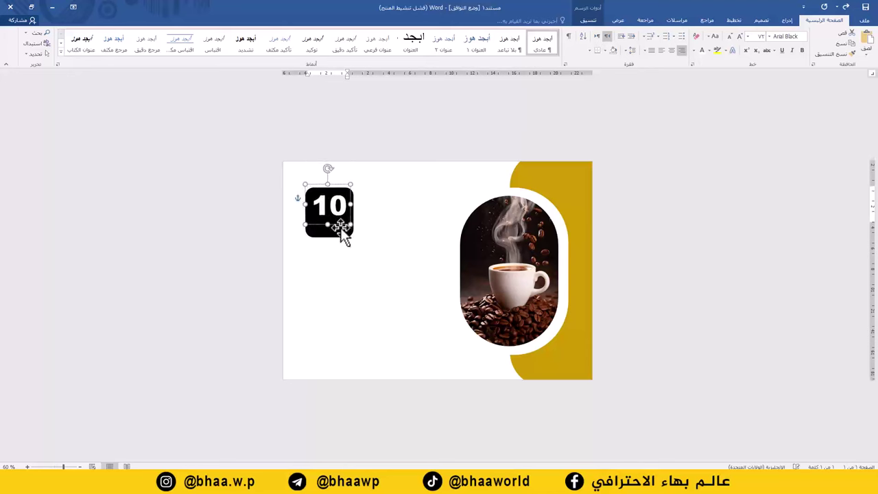
{"action": "key", "text": "Up"}
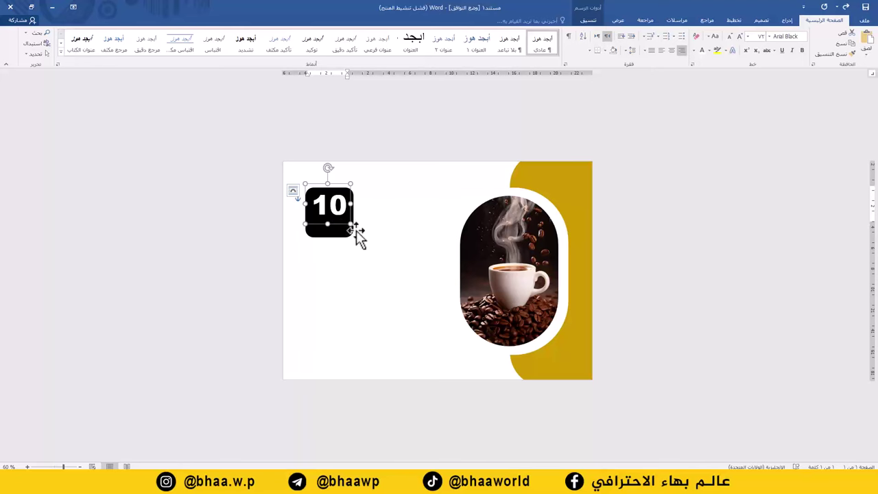
Step: Draw a horizontal line about 4.6 cm long across the black square below the number 10 and color it white
{"action": "left_click", "coordinate": [789, 21]}
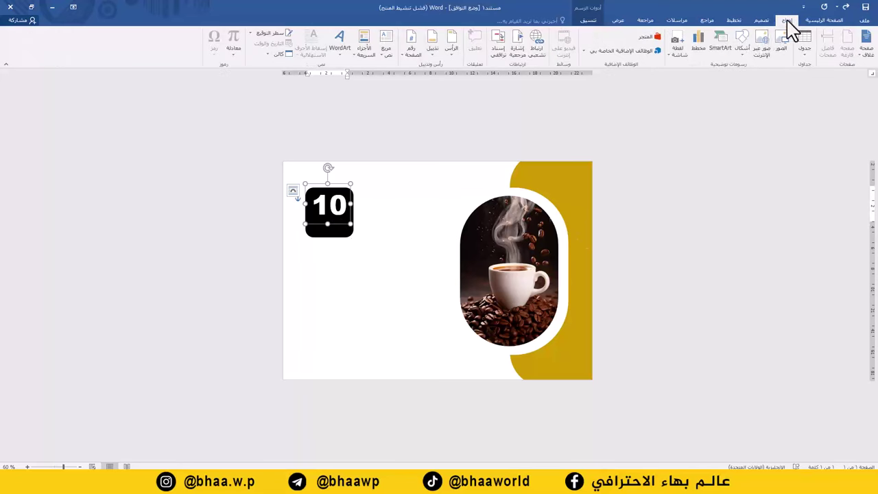
{"action": "left_click", "coordinate": [744, 58]}
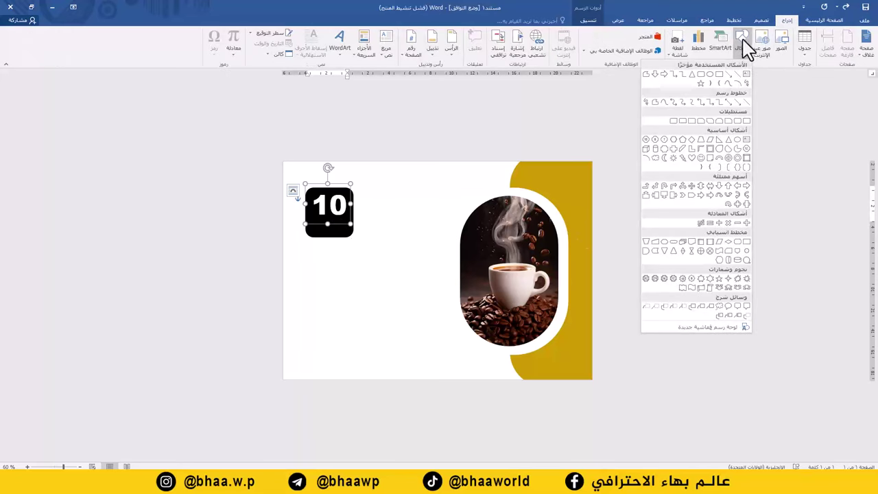
{"action": "left_click", "coordinate": [740, 73]}
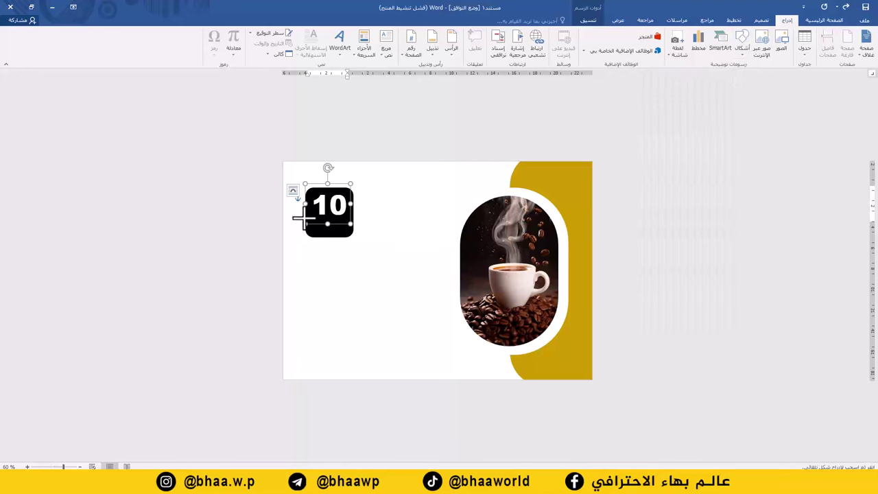
{"action": "left_click_drag", "start_coordinate": [302, 218], "coordinate": [327, 216]}
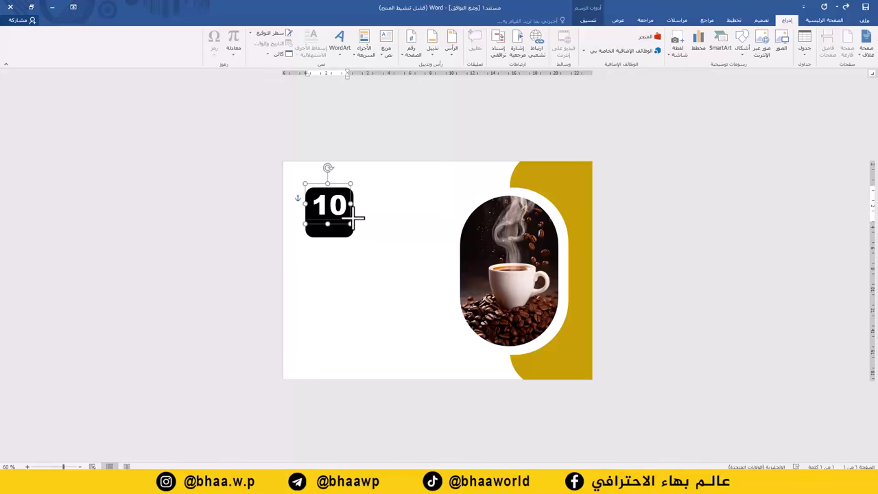
{"action": "left_click_drag", "start_coordinate": [356, 218], "coordinate": [354, 220]}
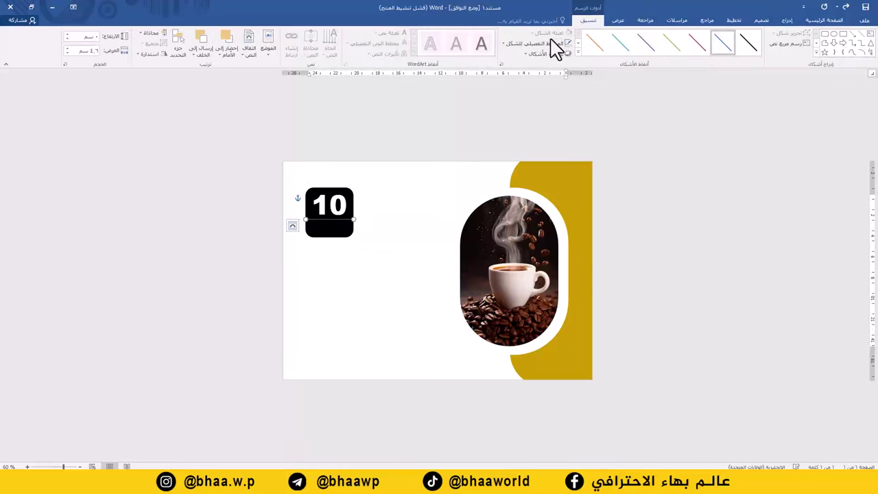
{"action": "left_click", "coordinate": [538, 46]}
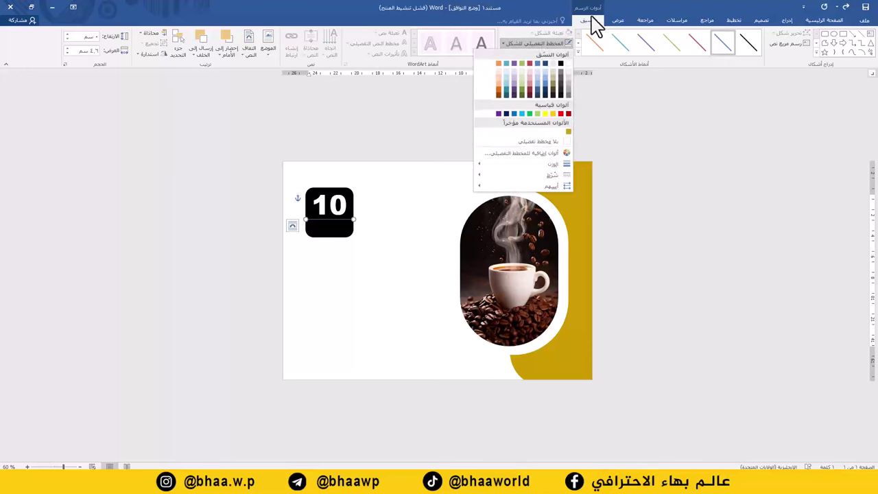
{"action": "left_click", "coordinate": [569, 65]}
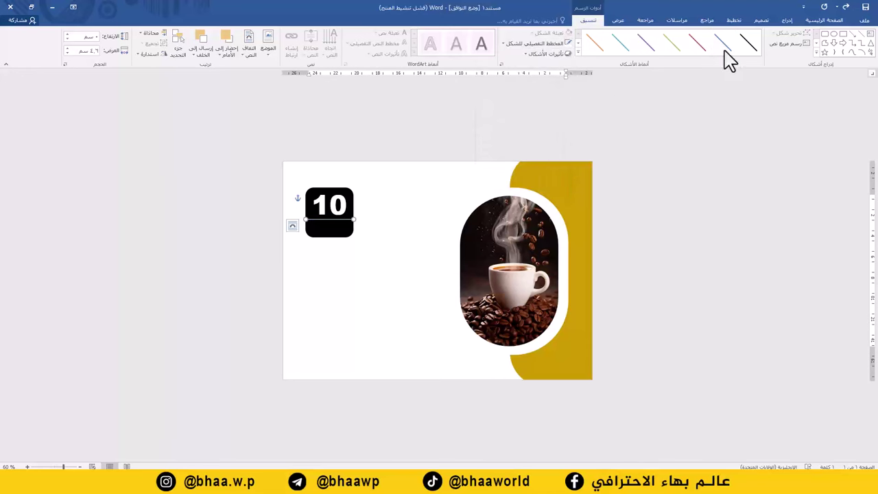
Step: Draw a text box about 7.88 cm wide and 2.67 cm high below the black badge and enter october
{"action": "left_click", "coordinate": [789, 20]}
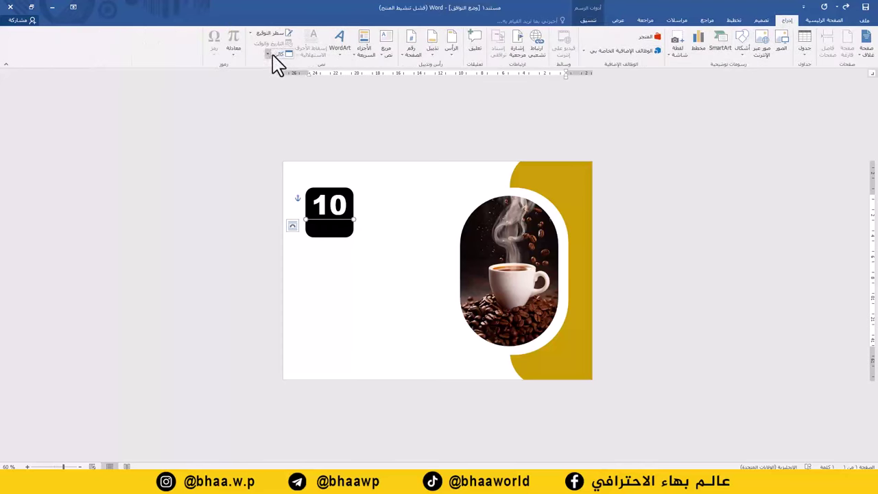
{"action": "left_click", "coordinate": [387, 59]}
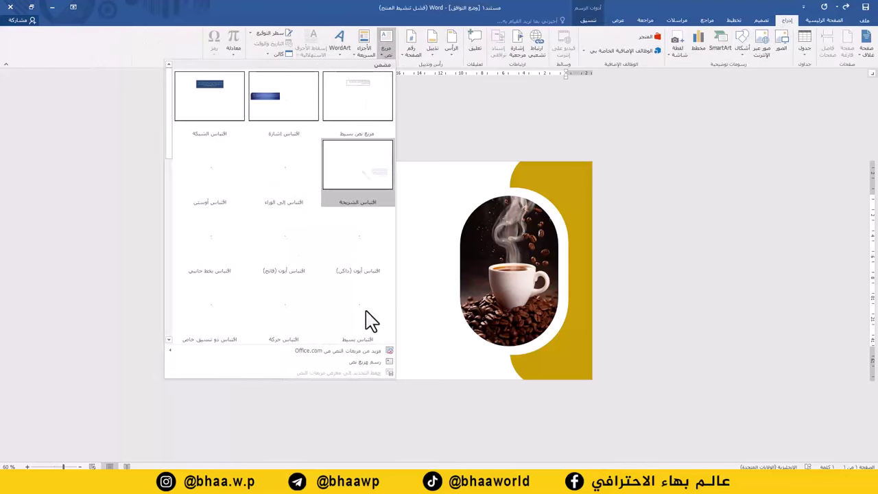
{"action": "left_click", "coordinate": [365, 362]}
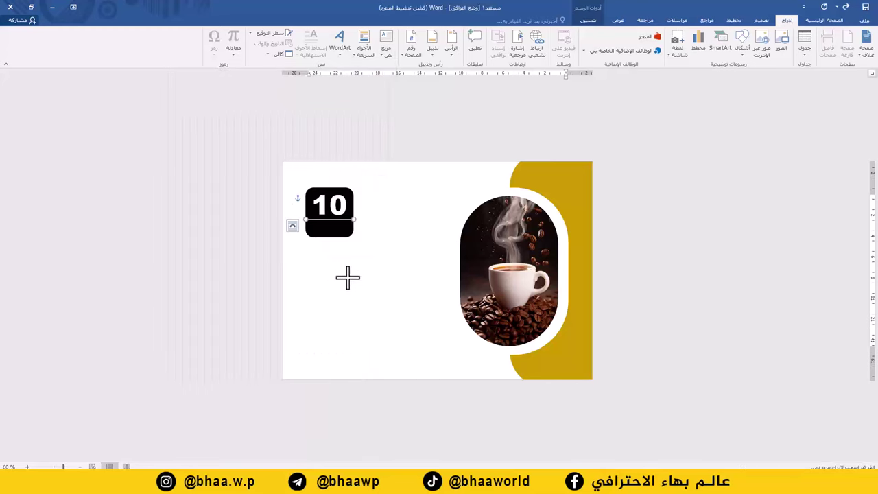
{"action": "mouse_move", "coordinate": [340, 273]}
{"action": "left_mouse_down"}
{"action": "mouse_move", "coordinate": [364, 295]}
{"action": "mouse_move", "coordinate": [423, 300]}
{"action": "left_mouse_up"}
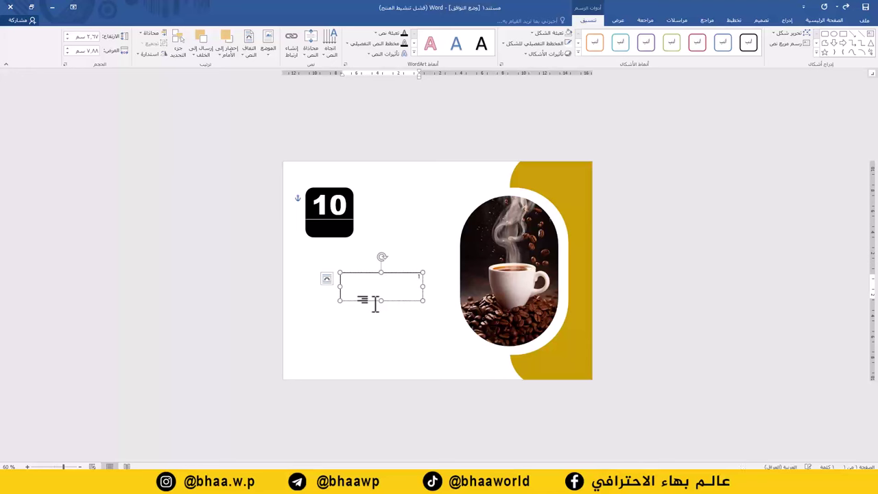
{"action": "type", "text": "october"}
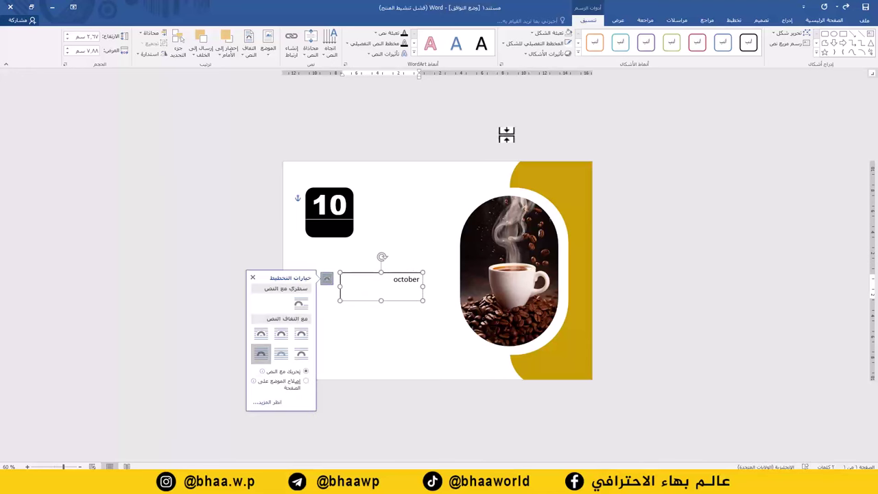
Step: Remove the fill and outline of the text box with october
{"action": "left_click", "coordinate": [547, 32]}
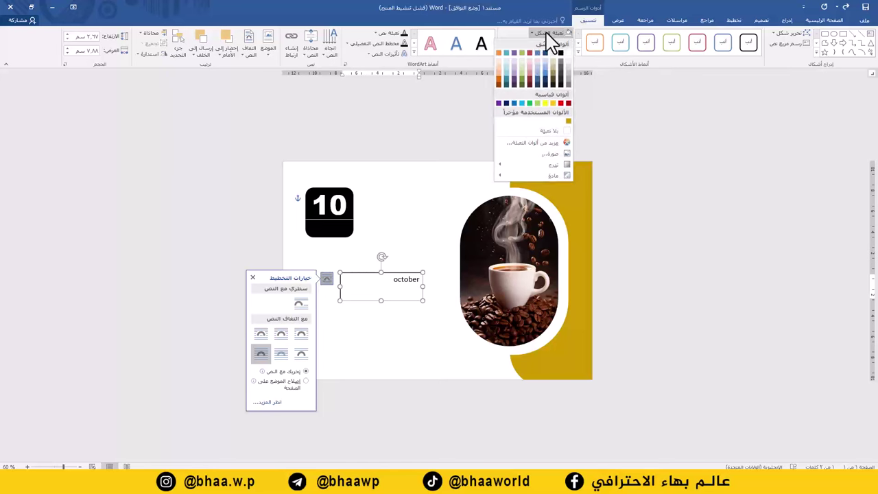
{"action": "left_click", "coordinate": [541, 134]}
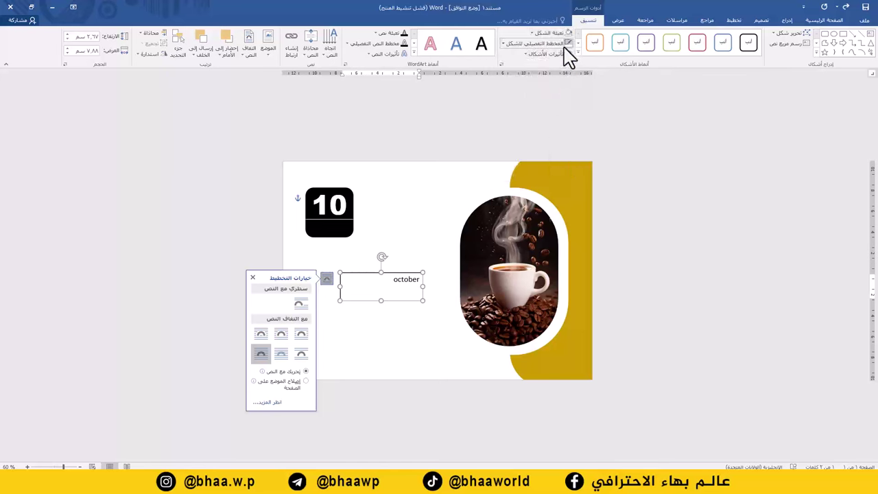
{"action": "left_click", "coordinate": [567, 44]}
{"action": "left_click", "coordinate": [542, 142]}
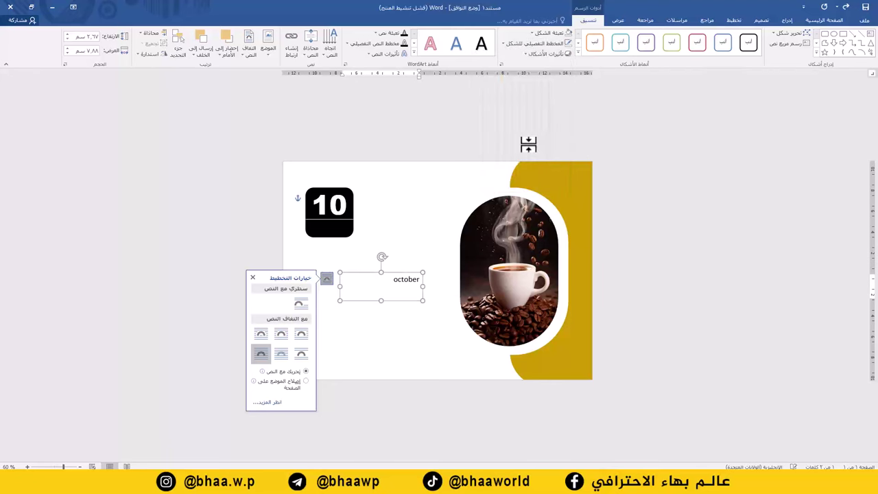
Step: Enlarge the October text to size 48 and move its text box just below the black badge
{"action": "left_click", "coordinate": [821, 20]}
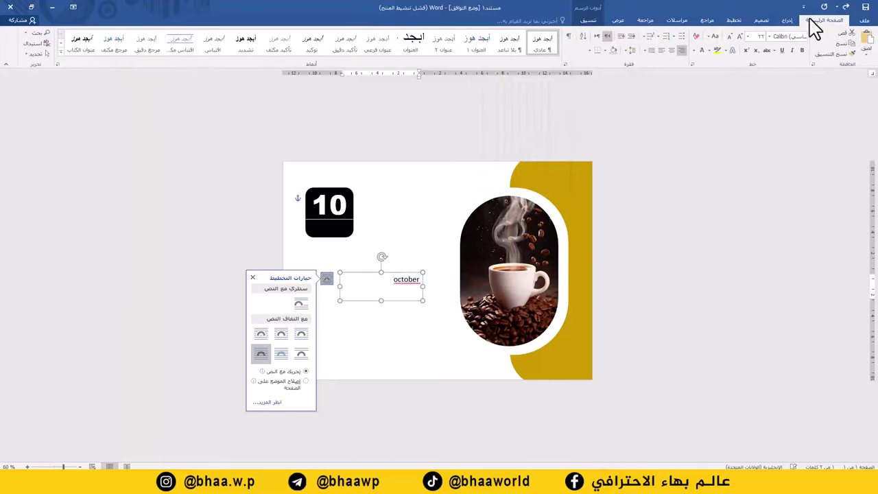
{"action": "left_click", "coordinate": [739, 38]}
{"action": "left_click", "coordinate": [739, 39]}
{"action": "left_click_drag", "start_coordinate": [405, 269], "coordinate": [313, 265]}
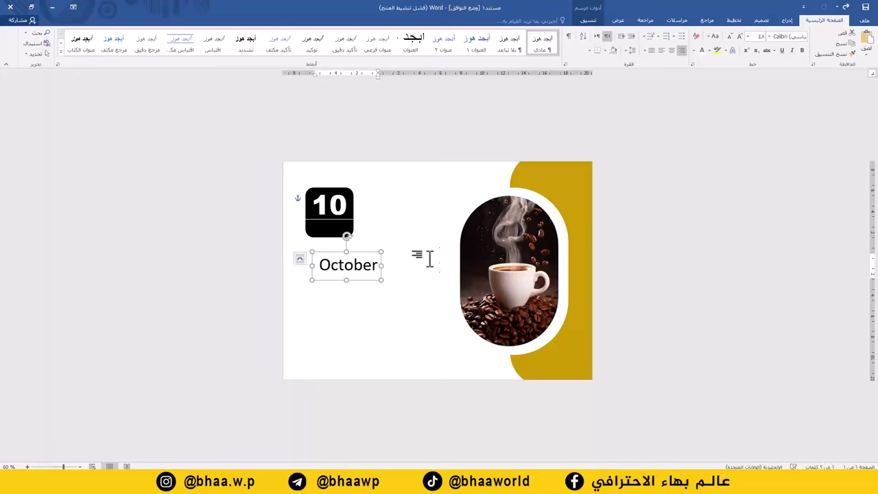
Step: Change October to bold uppercase and adjust the width of its text box to fit the whole word
{"action": "double_click", "coordinate": [343, 266]}
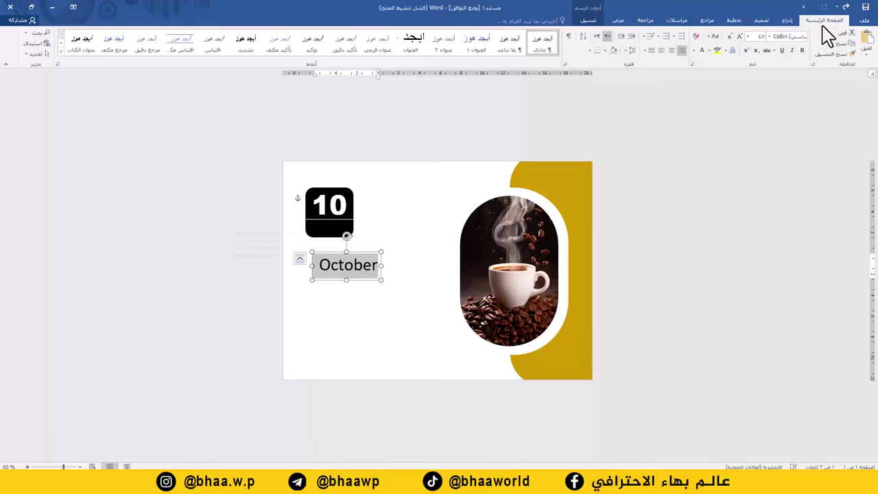
{"action": "left_click", "coordinate": [711, 36]}
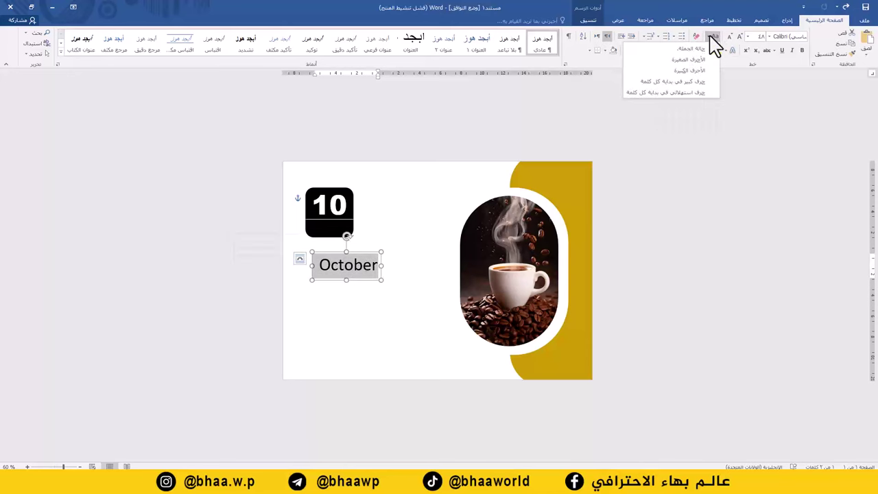
{"action": "left_click", "coordinate": [693, 71]}
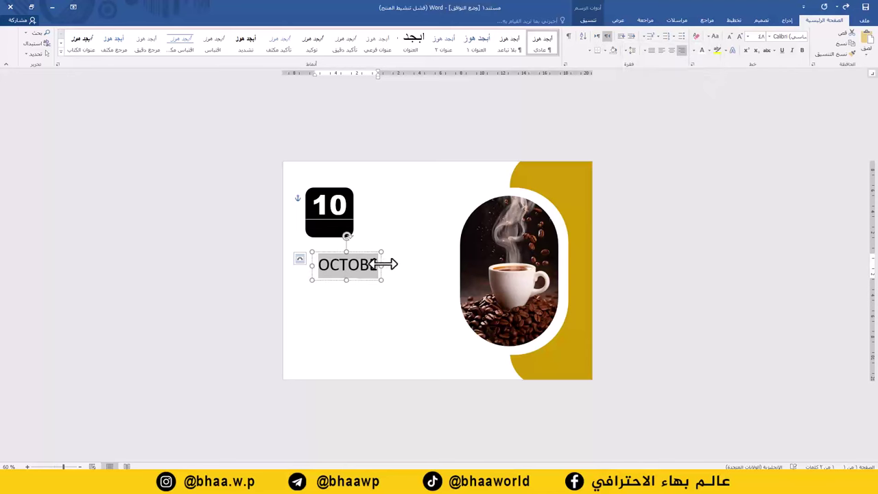
{"action": "left_click_drag", "start_coordinate": [389, 264], "coordinate": [420, 266]}
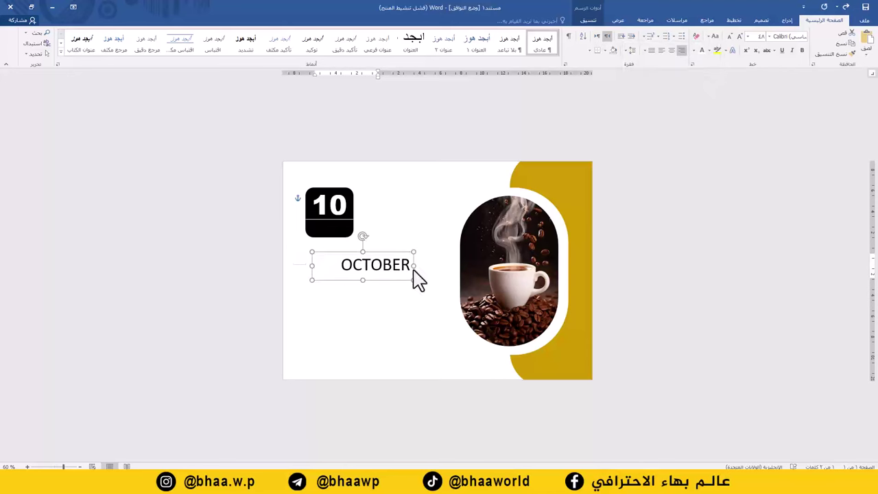
{"action": "left_click", "coordinate": [802, 51]}
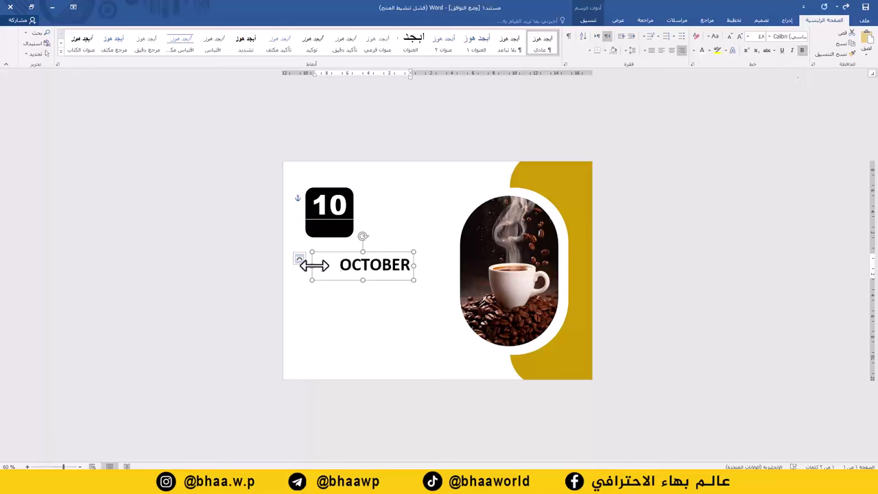
{"action": "left_click_drag", "start_coordinate": [312, 264], "coordinate": [326, 264]}
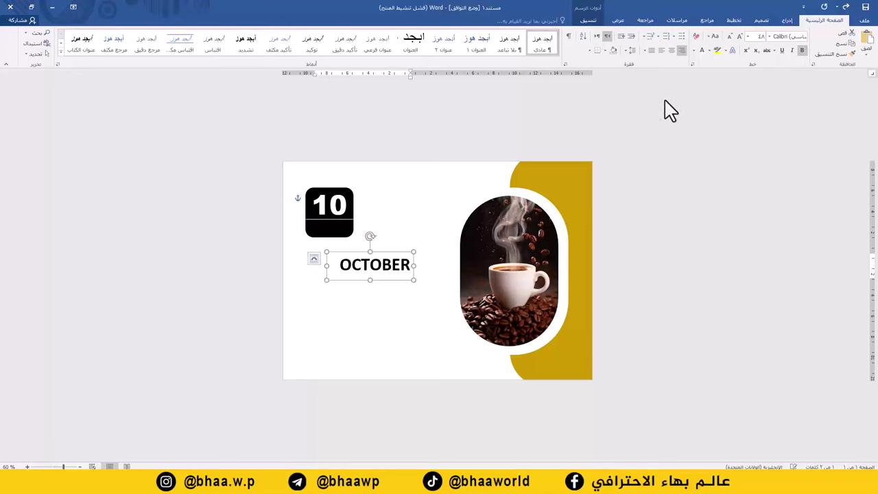
Step: Set OCTOBER to font size 28 in white and move its text box onto the black badge below the dividing line
{"action": "left_click", "coordinate": [730, 37]}
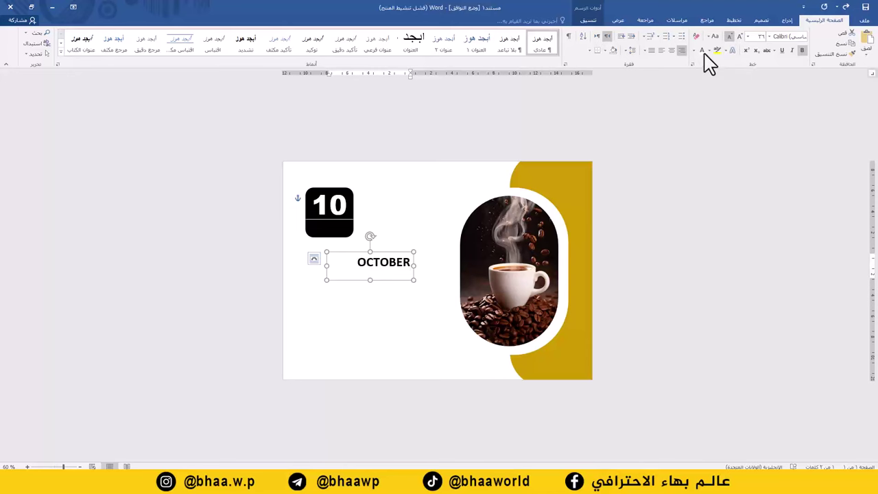
{"action": "left_click", "coordinate": [702, 52]}
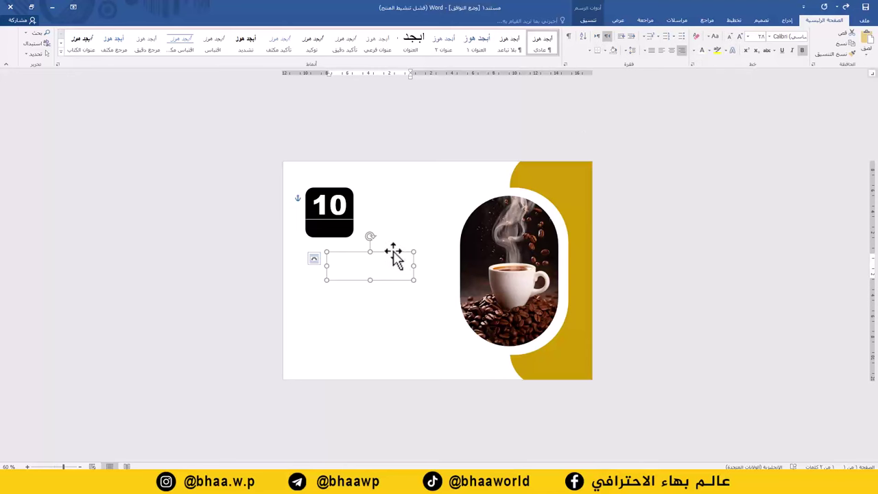
{"action": "left_click_drag", "start_coordinate": [394, 257], "coordinate": [333, 218]}
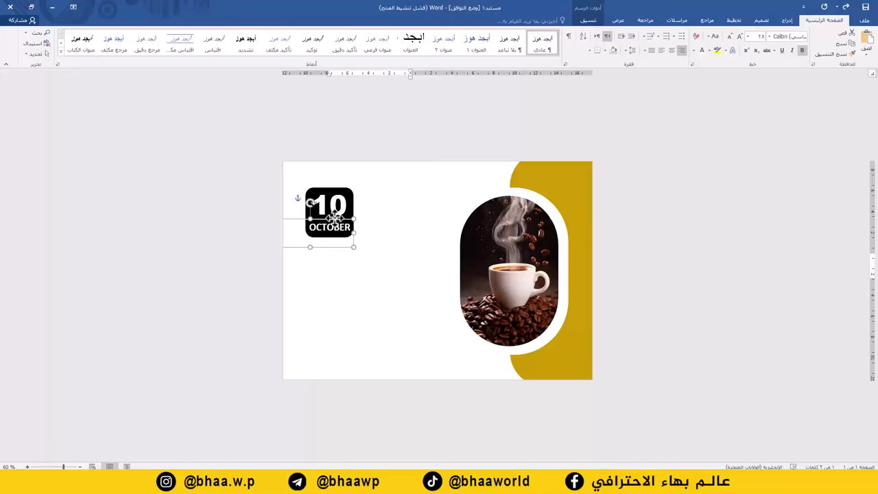
Step: Nudge the text box with 10 slightly upward, clear of the dividing line on the badge
{"action": "left_click", "coordinate": [374, 279]}
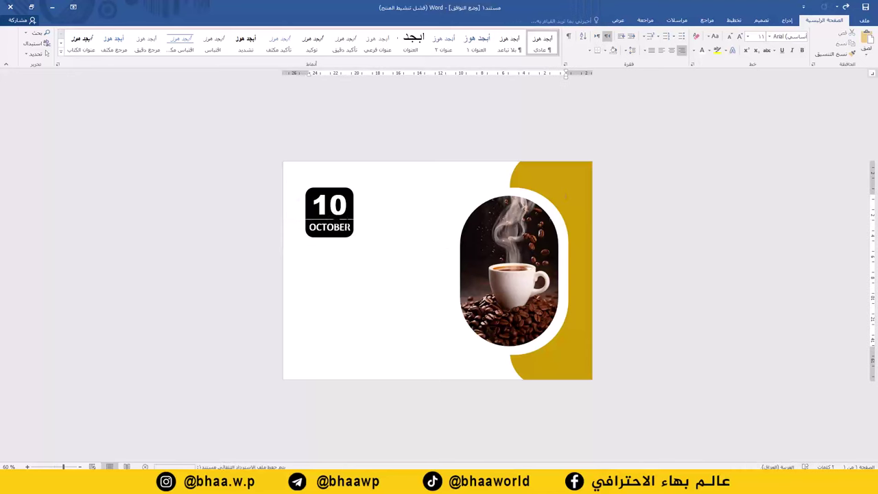
{"action": "left_click", "coordinate": [336, 206]}
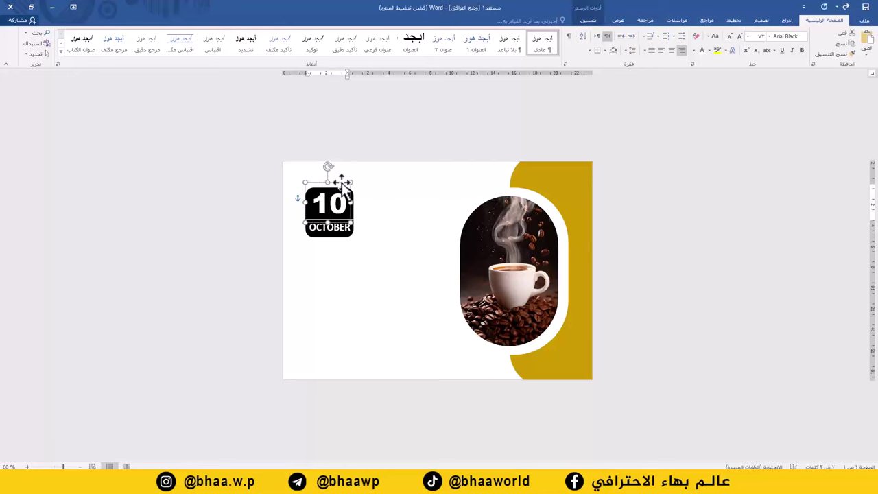
{"action": "left_click", "coordinate": [416, 237]}
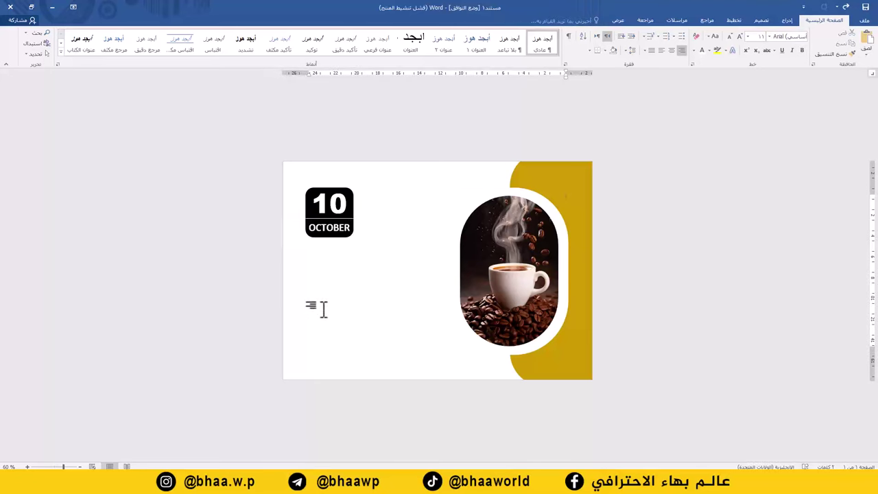
Step: Insert the picture Calendar-2024-PNG-Photos.png in front of the text and shift it toward the page's left edge and slightly down
{"action": "left_click", "coordinate": [787, 20]}
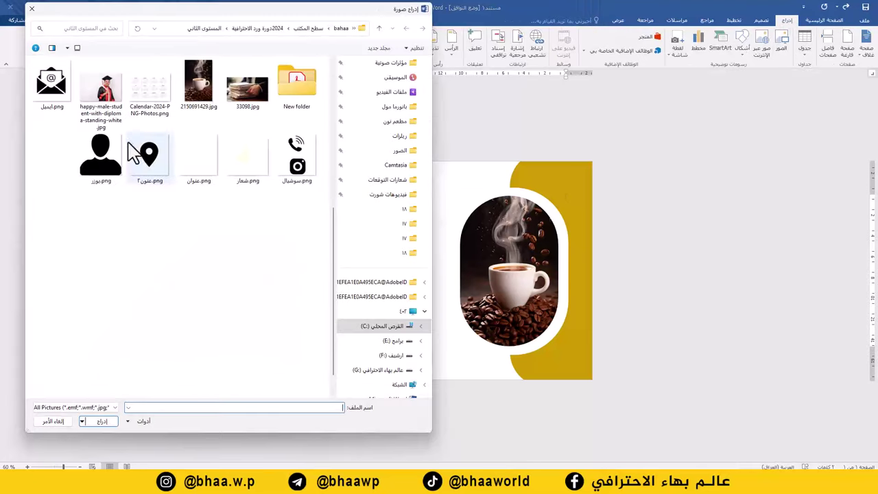
{"action": "double_click", "coordinate": [153, 102]}
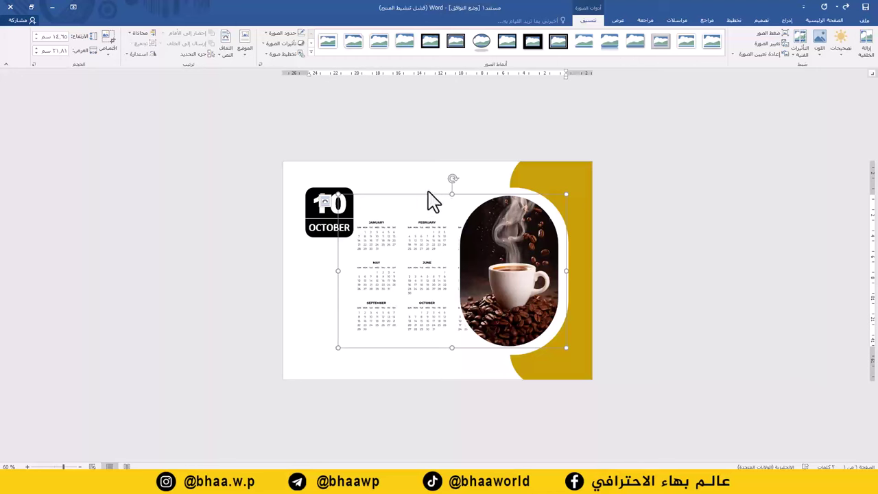
{"action": "right_click", "coordinate": [424, 231]}
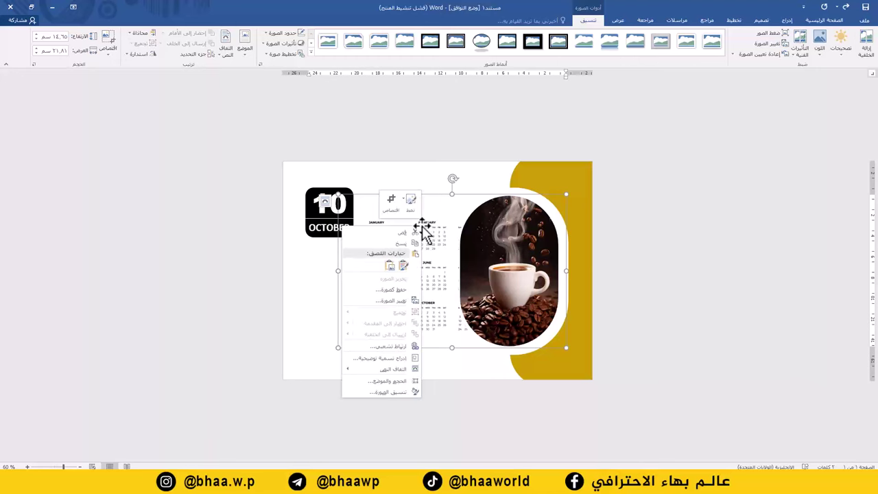
{"action": "mouse_move", "coordinate": [393, 369]}
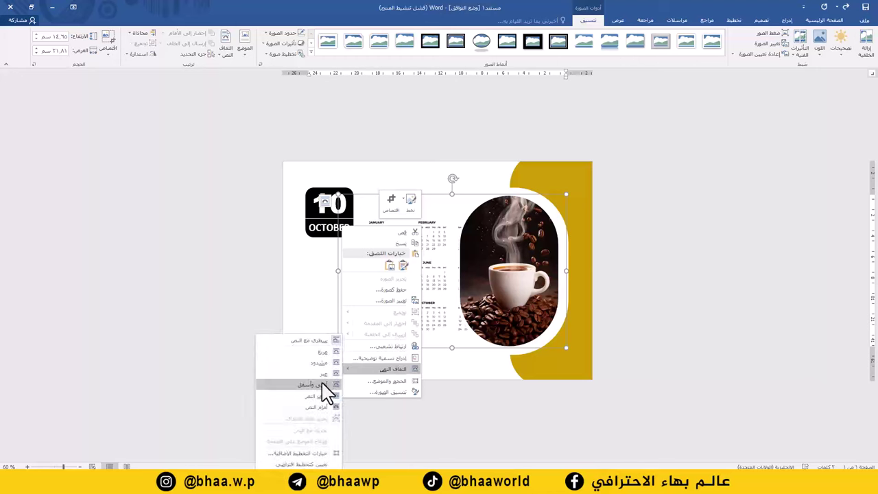
{"action": "left_click", "coordinate": [325, 409]}
{"action": "left_click", "coordinate": [410, 350]}
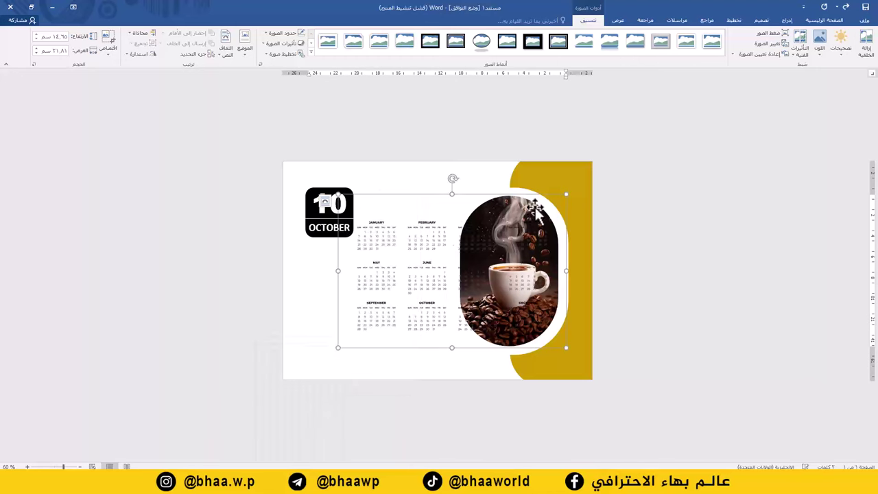
{"action": "left_click_drag", "start_coordinate": [437, 226], "coordinate": [377, 248]}
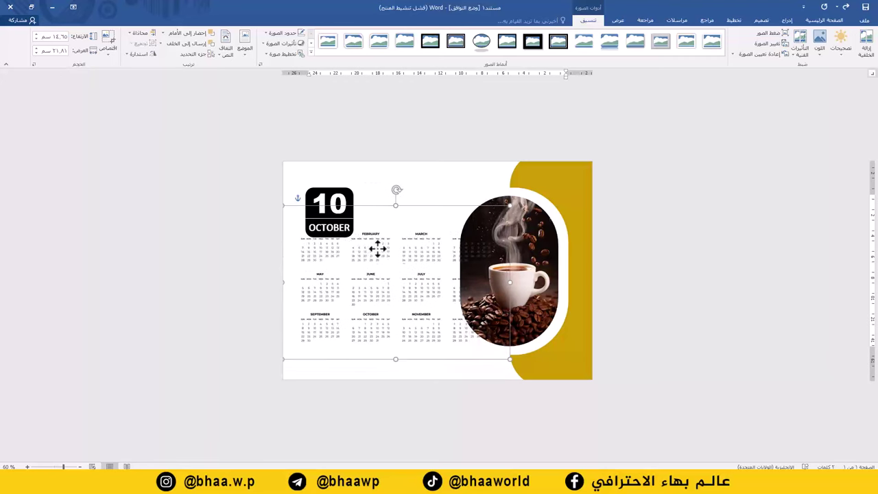
Step: Crop the calendar picture to the October month, about 4.86 by 4.16 cm, and enlarge it proportionally up to the coffee photo
{"action": "left_click", "coordinate": [106, 39]}
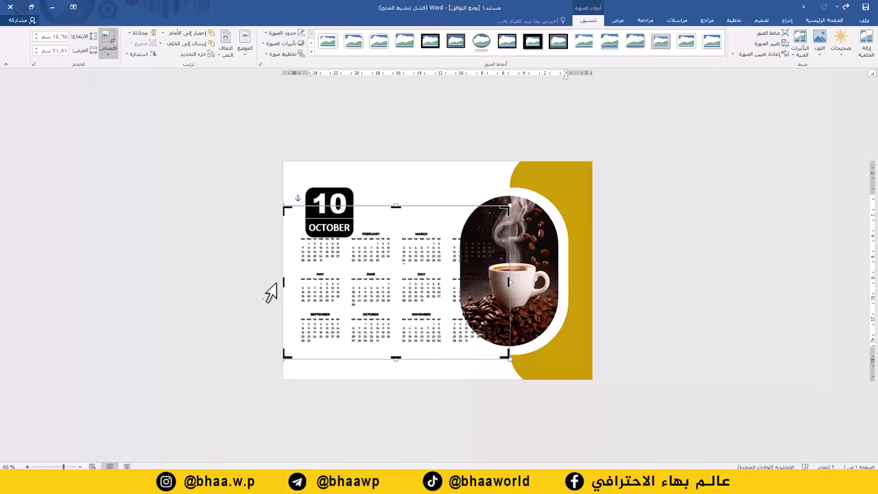
{"action": "left_click_drag", "start_coordinate": [280, 282], "coordinate": [344, 285]}
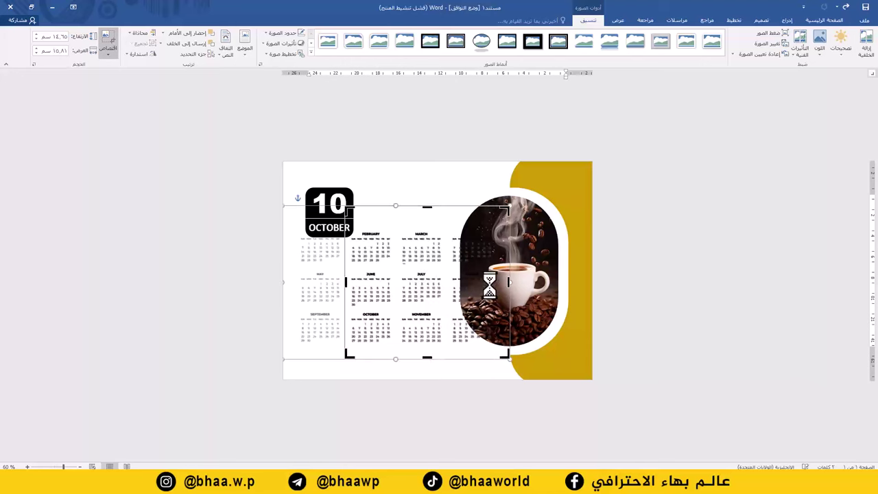
{"action": "left_click_drag", "start_coordinate": [510, 283], "coordinate": [396, 279]}
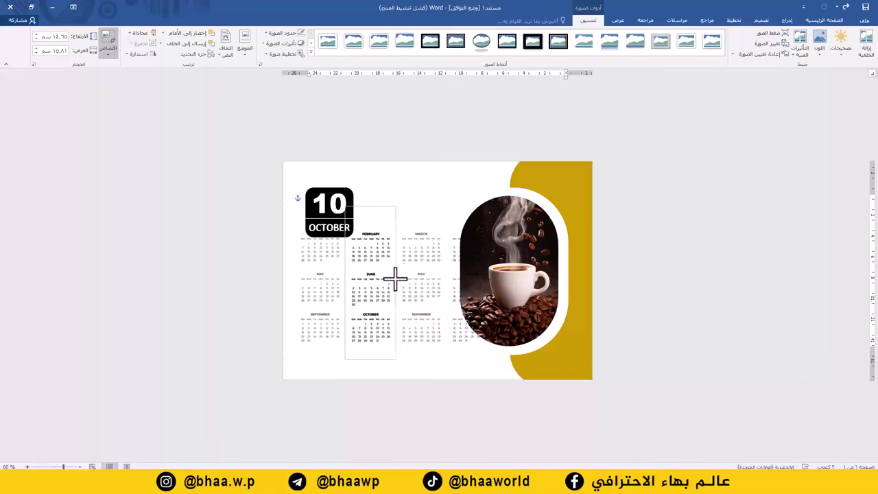
{"action": "left_click_drag", "start_coordinate": [372, 206], "coordinate": [374, 309]}
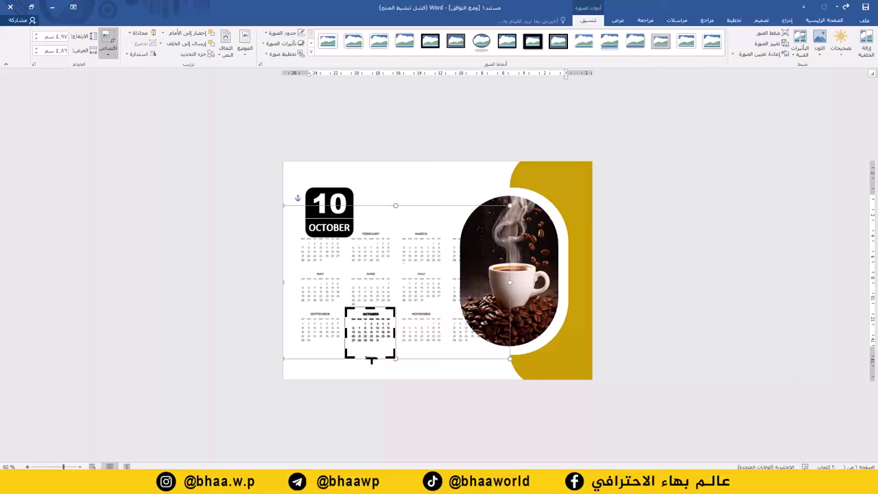
{"action": "left_click_drag", "start_coordinate": [371, 359], "coordinate": [373, 349]}
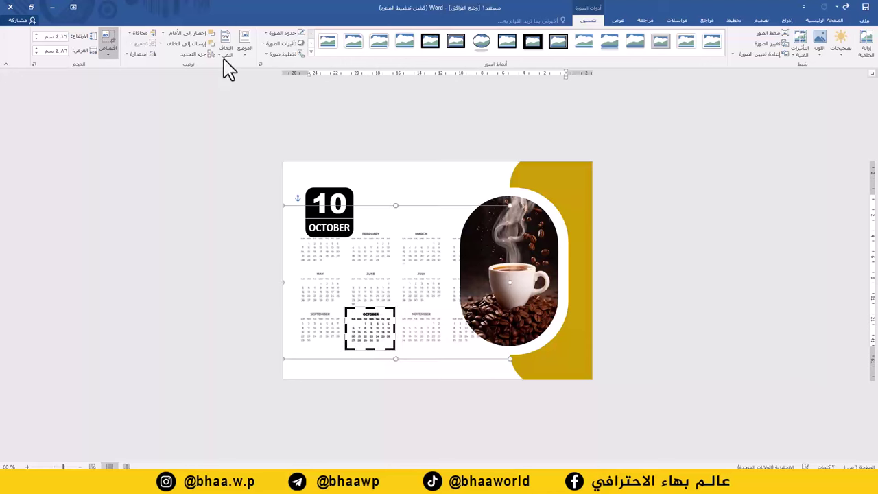
{"action": "left_click", "coordinate": [111, 38]}
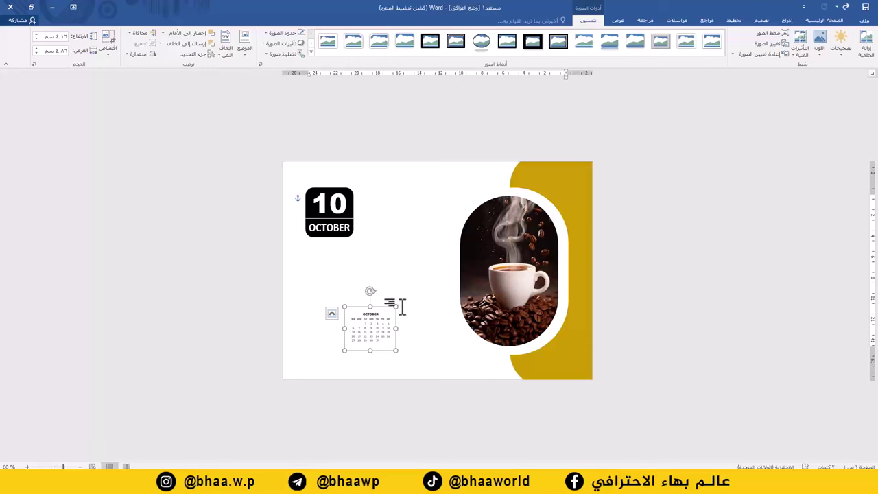
{"action": "left_click_drag", "start_coordinate": [398, 306], "coordinate": [460, 251]}
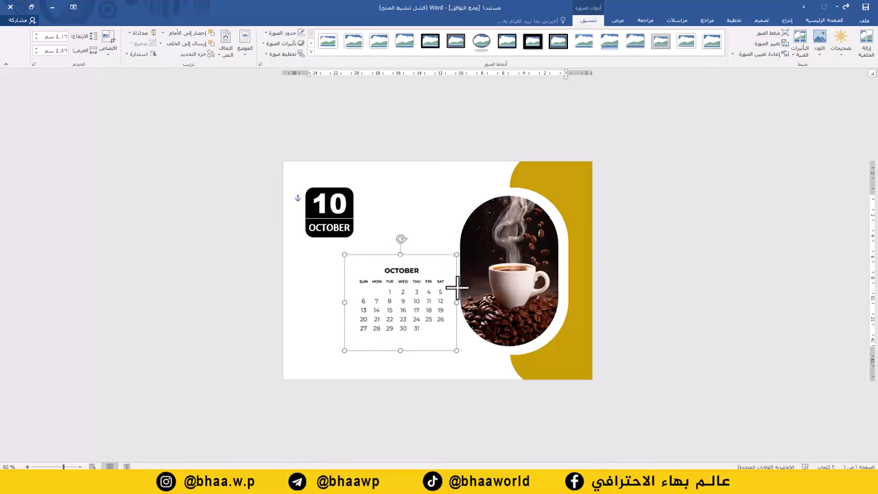
Step: Enlarge the October calendar picture proportionally to about 12.88 by 11.03 cm and place it below the black badge, flush with the page's left edge
{"action": "left_click_drag", "start_coordinate": [402, 290], "coordinate": [365, 291]}
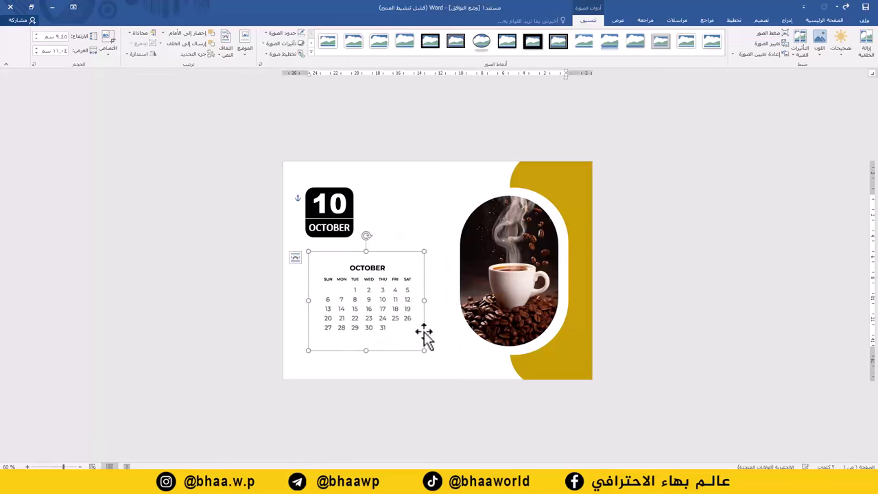
{"action": "left_click_drag", "start_coordinate": [423, 351], "coordinate": [443, 362]}
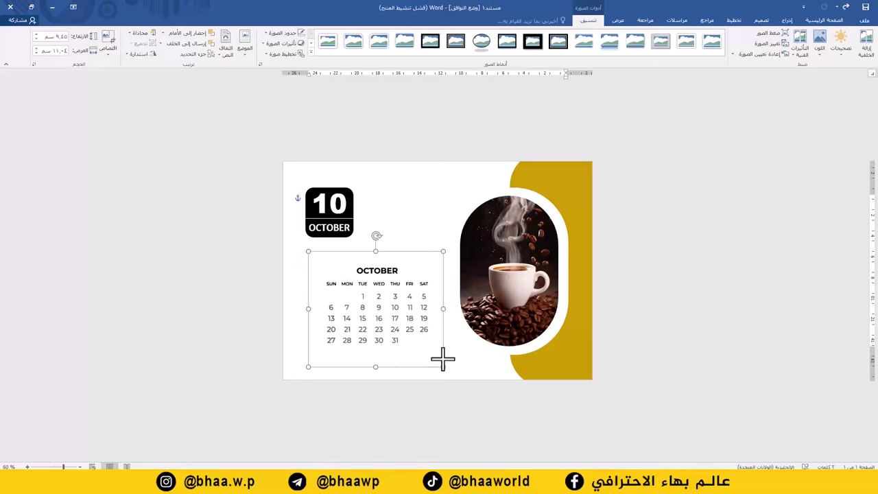
{"action": "left_click_drag", "start_coordinate": [394, 333], "coordinate": [308, 322]}
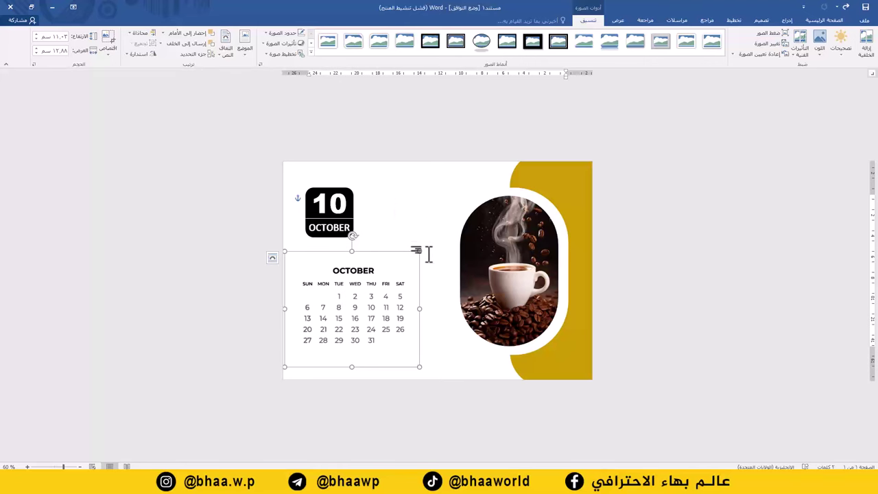
{"action": "left_click", "coordinate": [428, 220]}
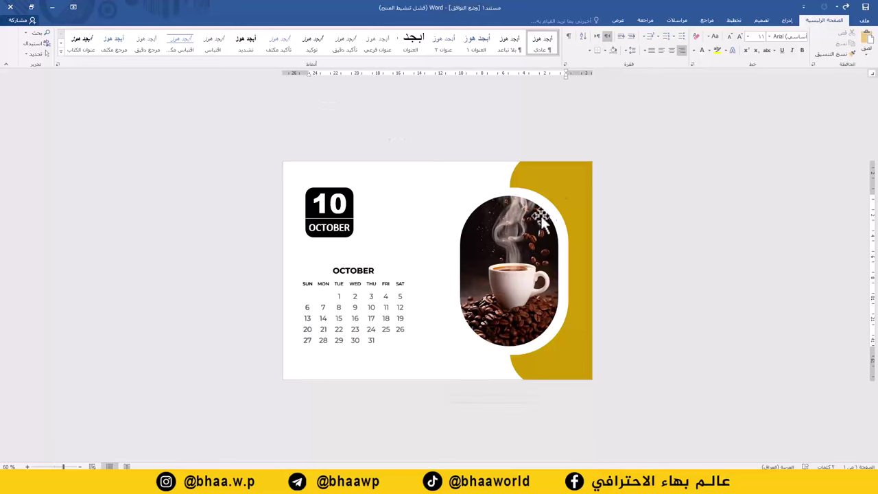
Step: Pick a custom fill colour for the gold shape behind the coffee photo, a muted grey of about RGB 132, 131, 118
{"action": "left_click", "coordinate": [563, 196]}
{"action": "left_click", "coordinate": [580, 22]}
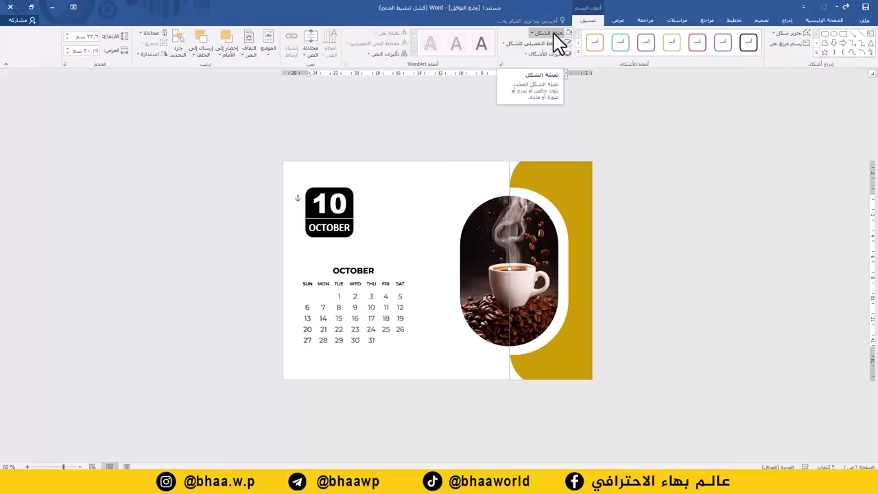
{"action": "left_click", "coordinate": [553, 34]}
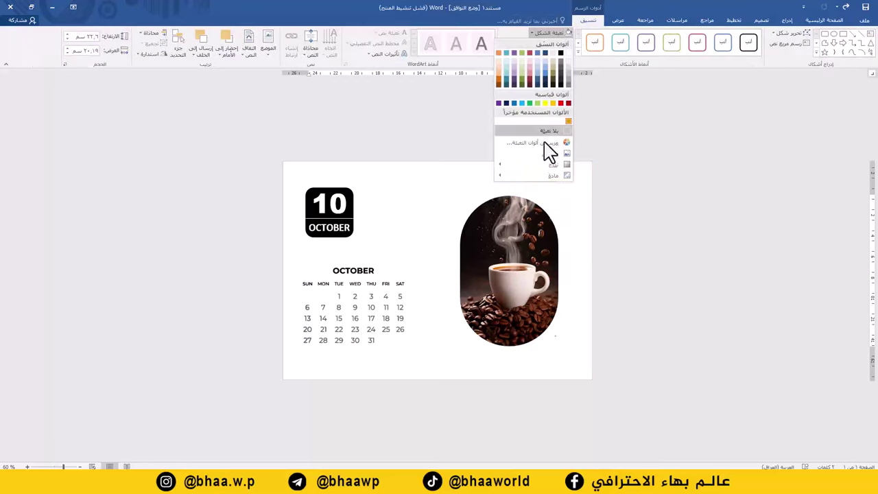
{"action": "key", "text": "Escape"}
{"action": "left_click_drag", "start_coordinate": [477, 114], "coordinate": [693, 134]}
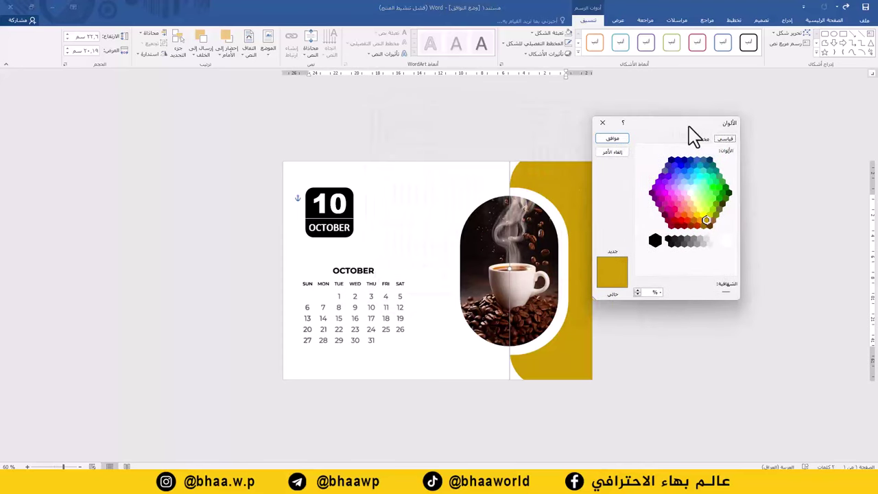
{"action": "left_click", "coordinate": [701, 139]}
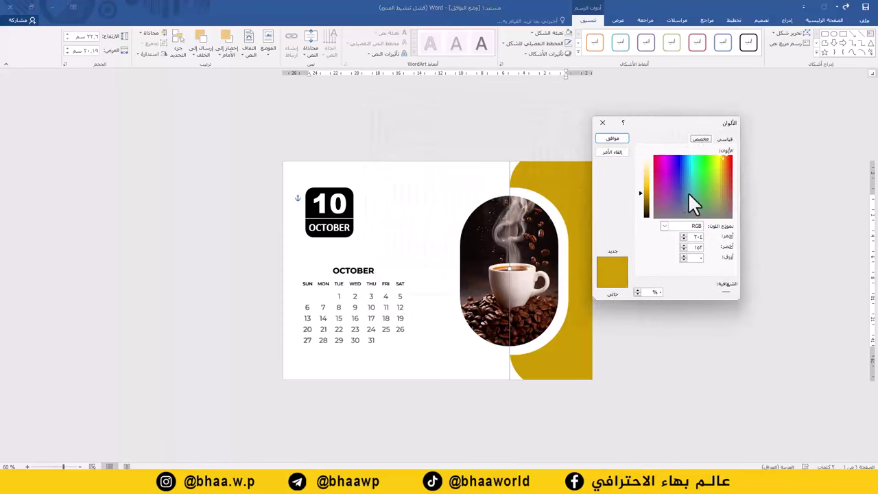
{"action": "left_click", "coordinate": [726, 170]}
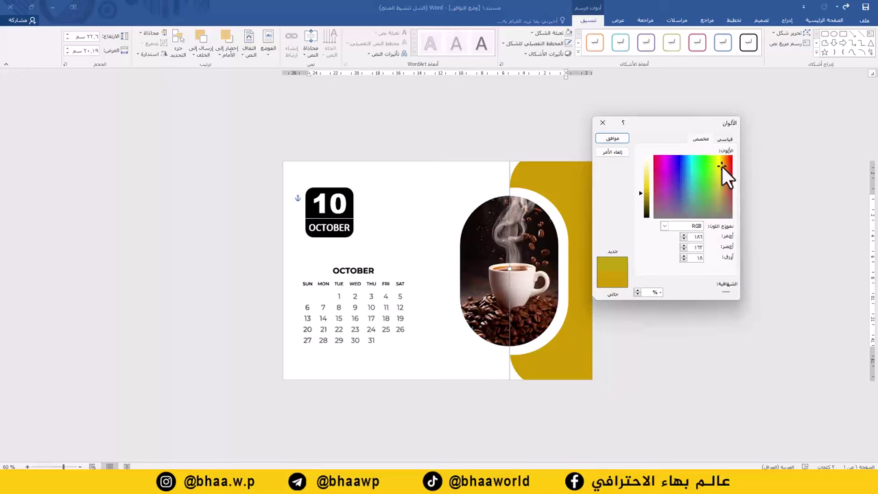
{"action": "left_click_drag", "start_coordinate": [723, 165], "coordinate": [723, 166]}
{"action": "left_click", "coordinate": [720, 213]}
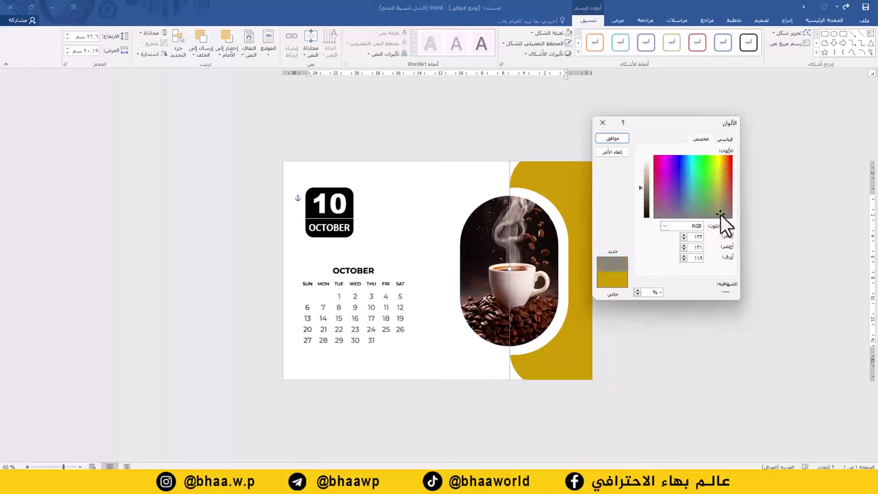